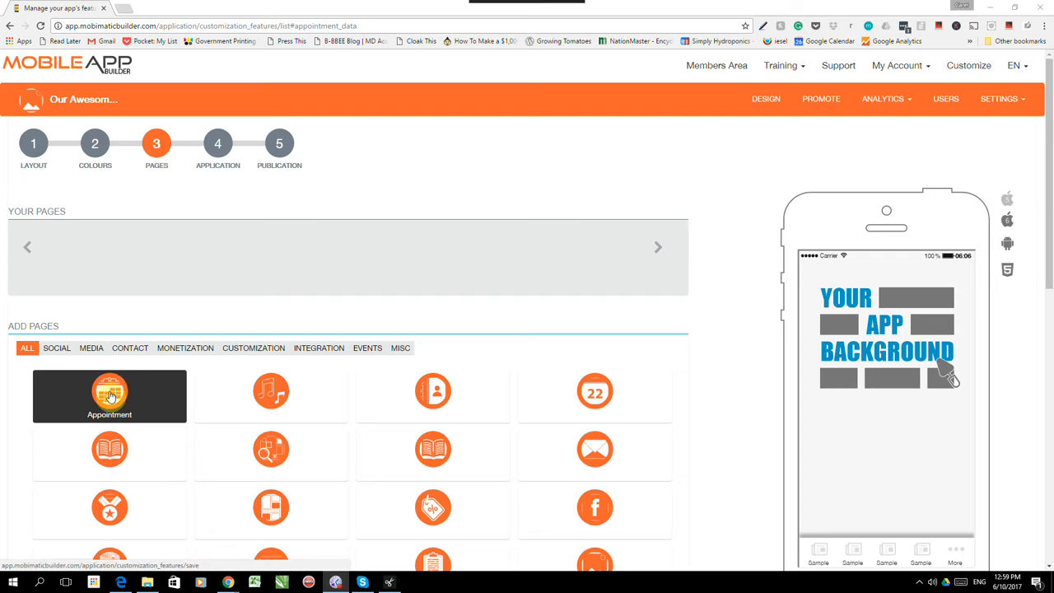
# - Add an Appointment page to the app and open its feature Settings
pyautogui.click(115, 385)
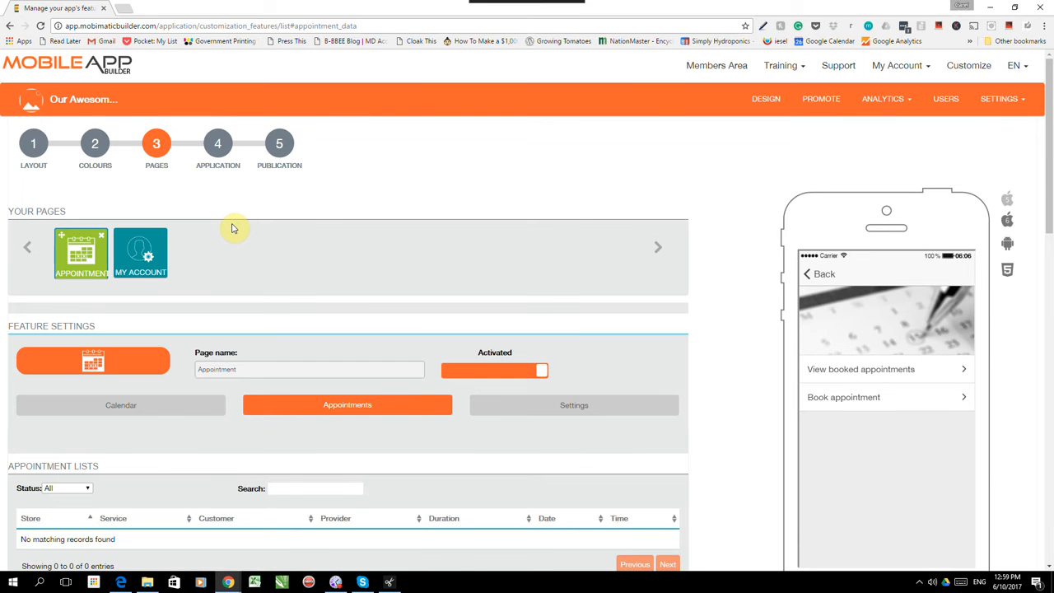
pyautogui.scroll(-1, 306, 219)
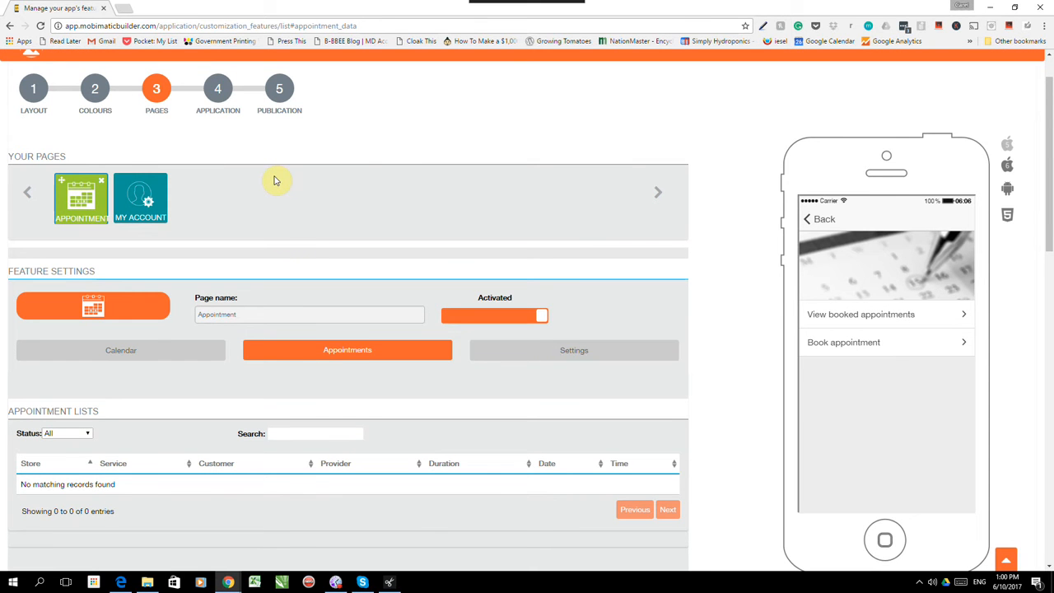
pyautogui.scroll(-2, 428, 144)
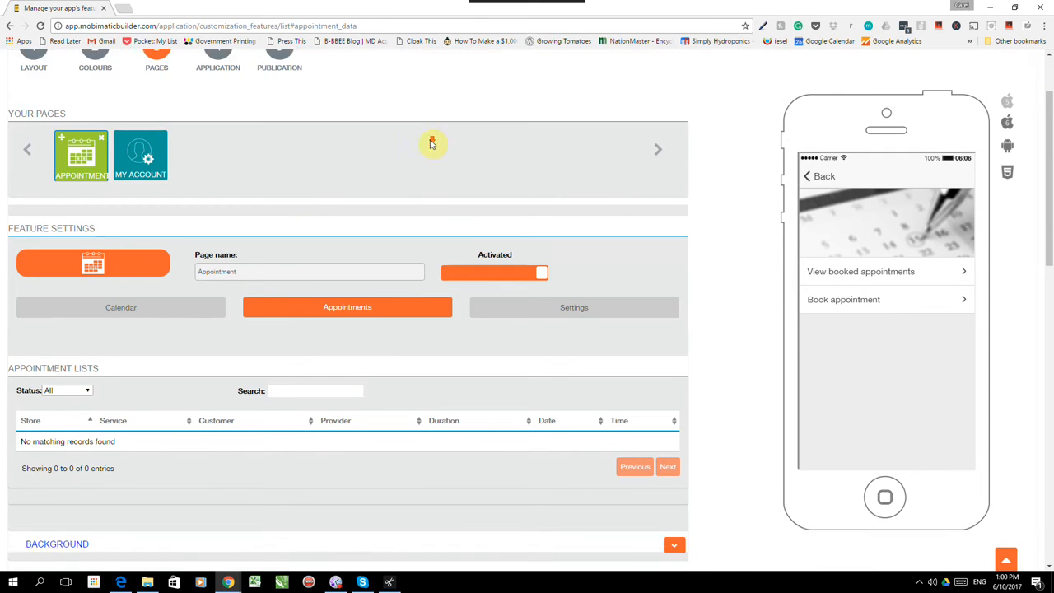
pyautogui.click(570, 241)
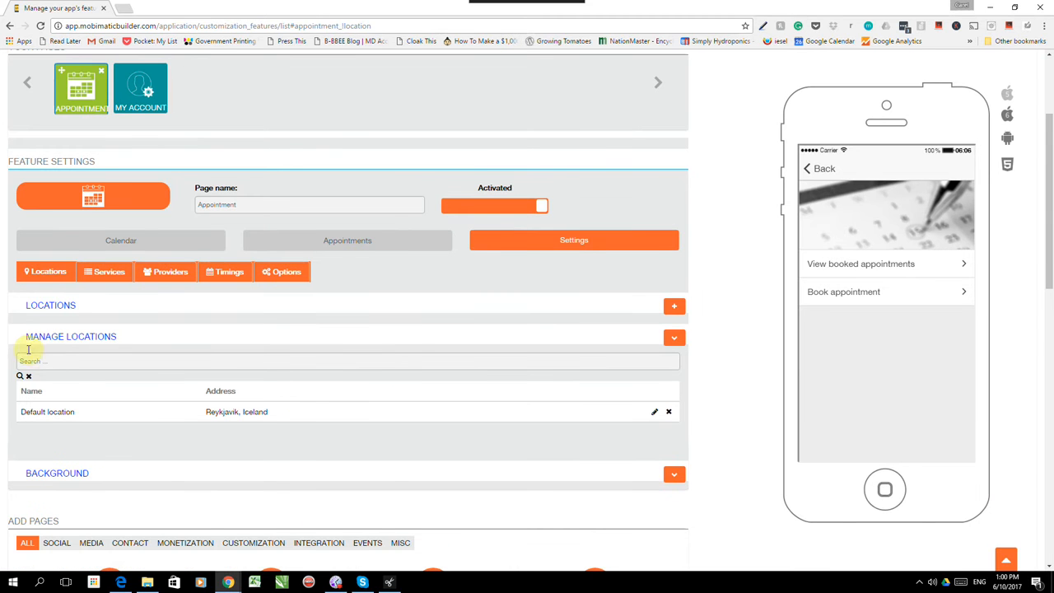
# - Add a location named Miami with the address 'Miami florida'
pyautogui.click(36, 277)
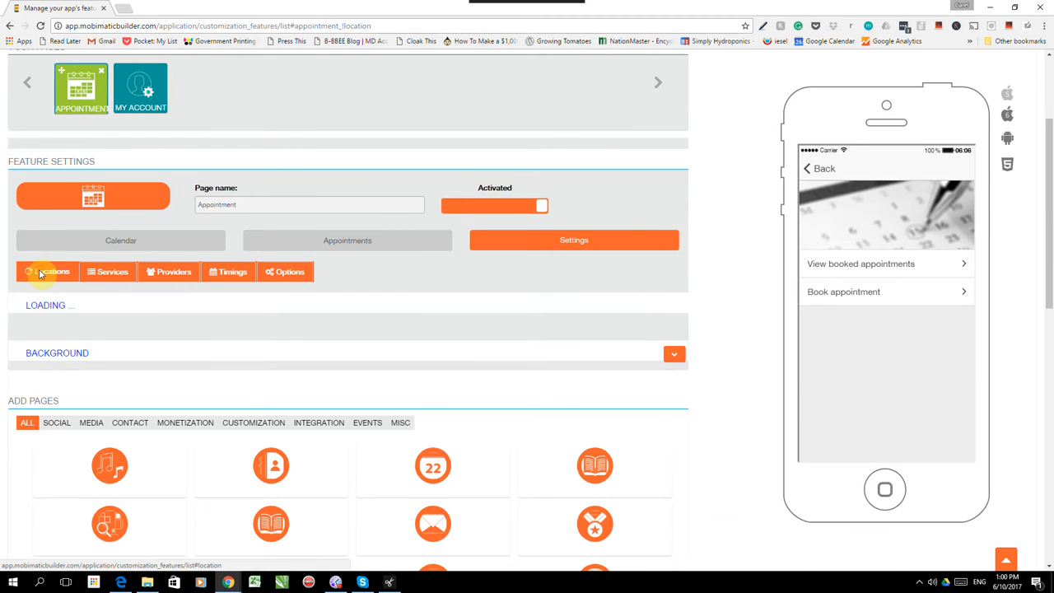
pyautogui.scroll(-2, 90, 284)
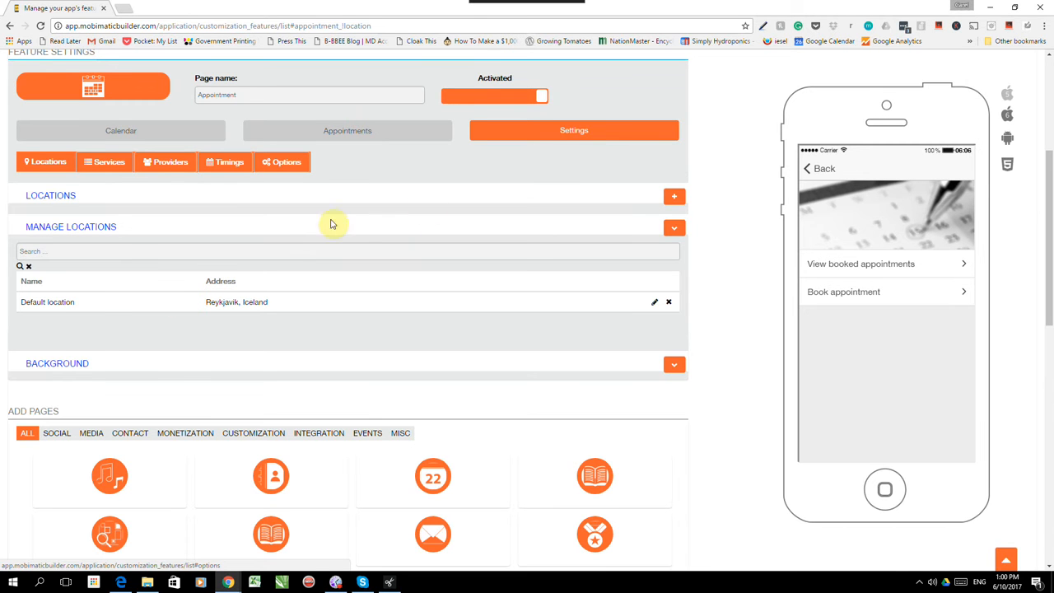
pyautogui.click(676, 197)
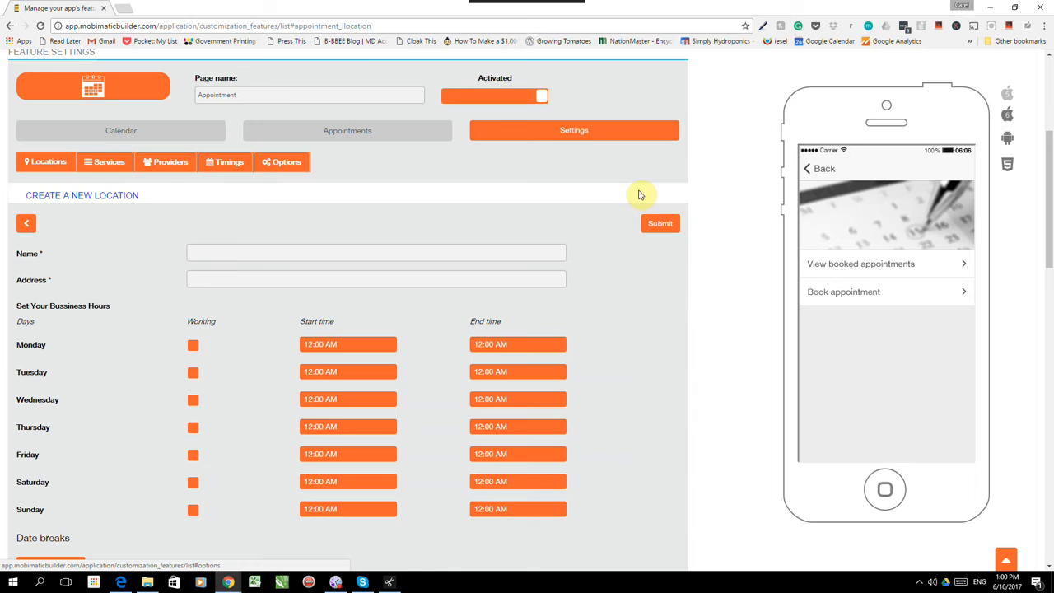
pyautogui.click(216, 256)
pyautogui.write('Miami')
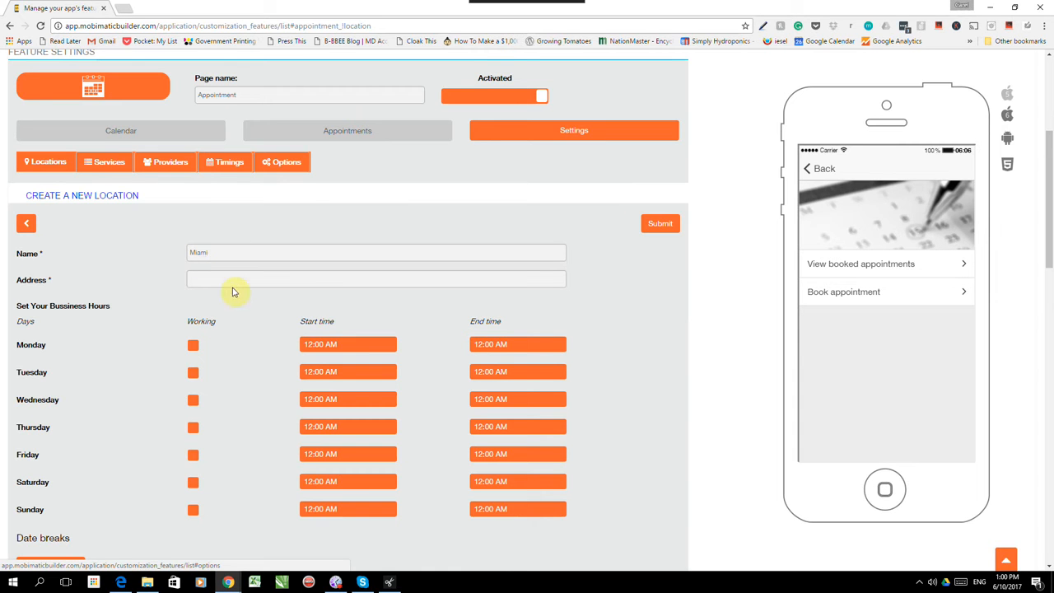
pyautogui.click(230, 285)
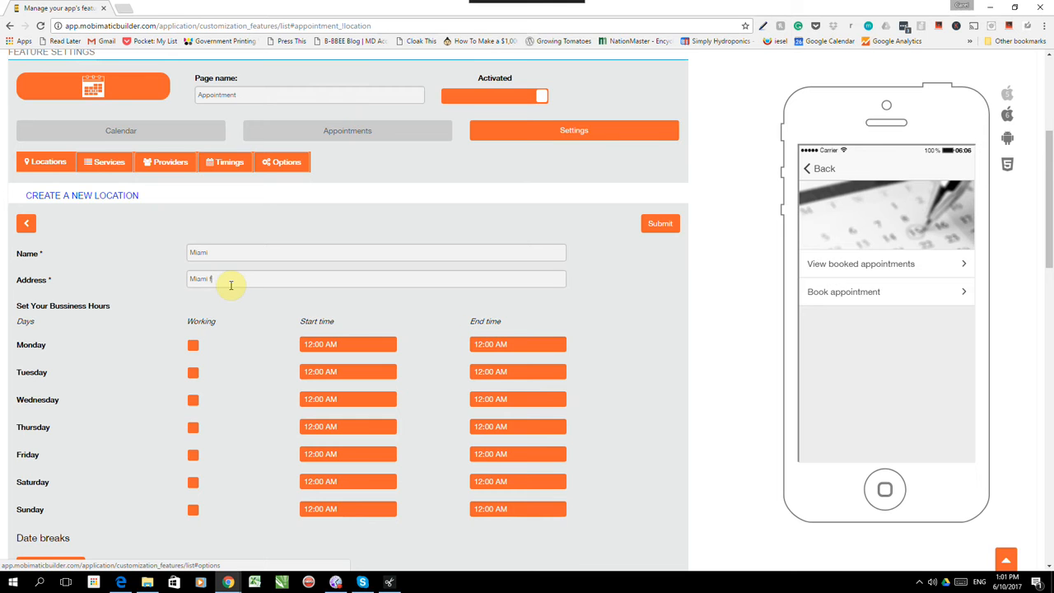
pyautogui.write('Miami florida')
pyautogui.press('Return')
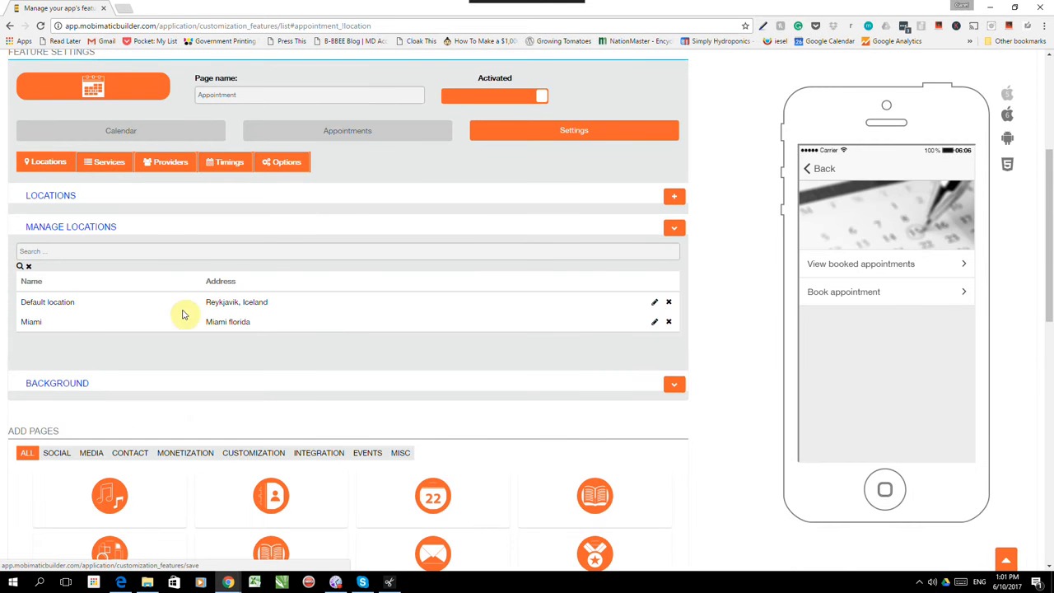
# - Edit the Miami location and mark all seven days, Monday through Sunday, as working days
pyautogui.click(652, 323)
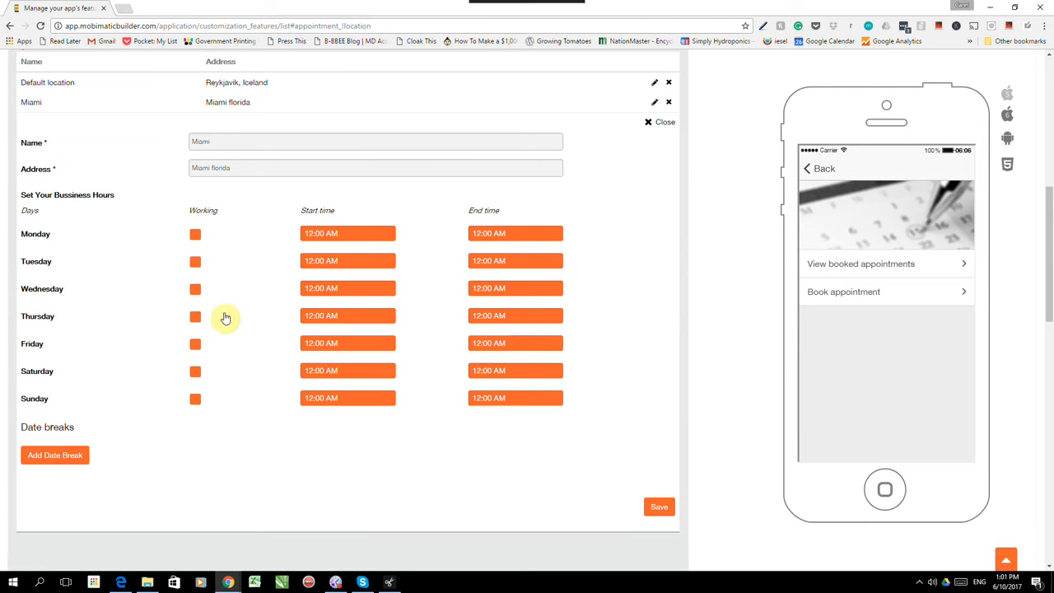
pyautogui.click(195, 234)
pyautogui.click(195, 261)
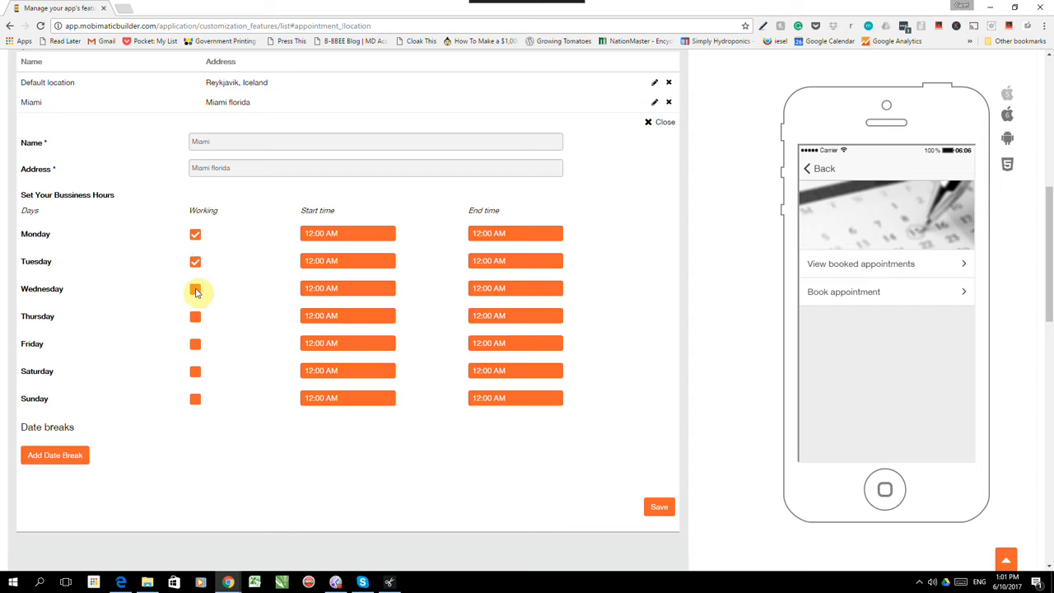
pyautogui.click(196, 289)
pyautogui.click(195, 317)
pyautogui.click(196, 343)
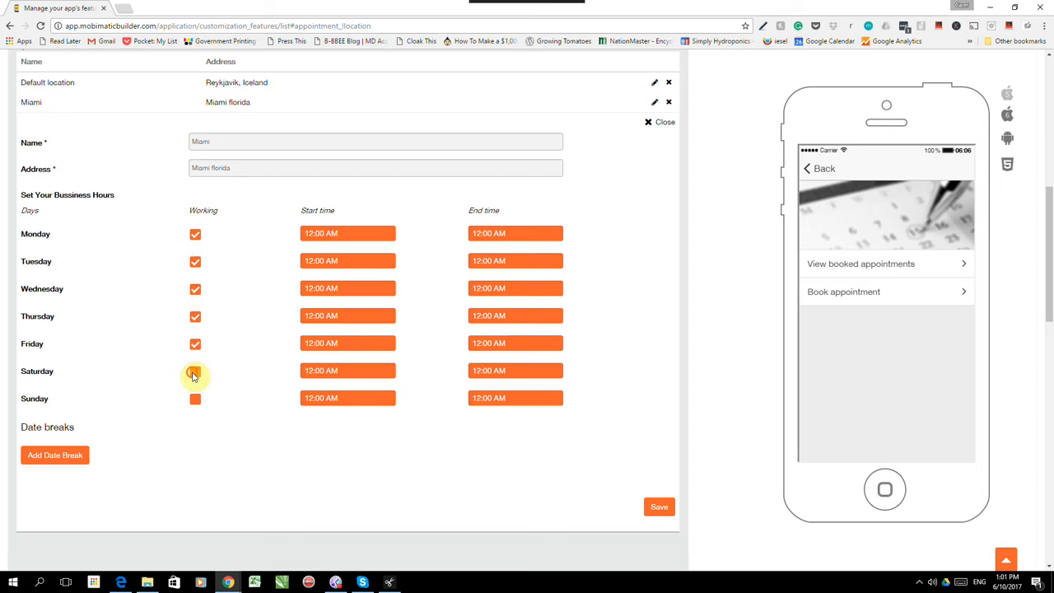
pyautogui.click(194, 372)
pyautogui.click(196, 399)
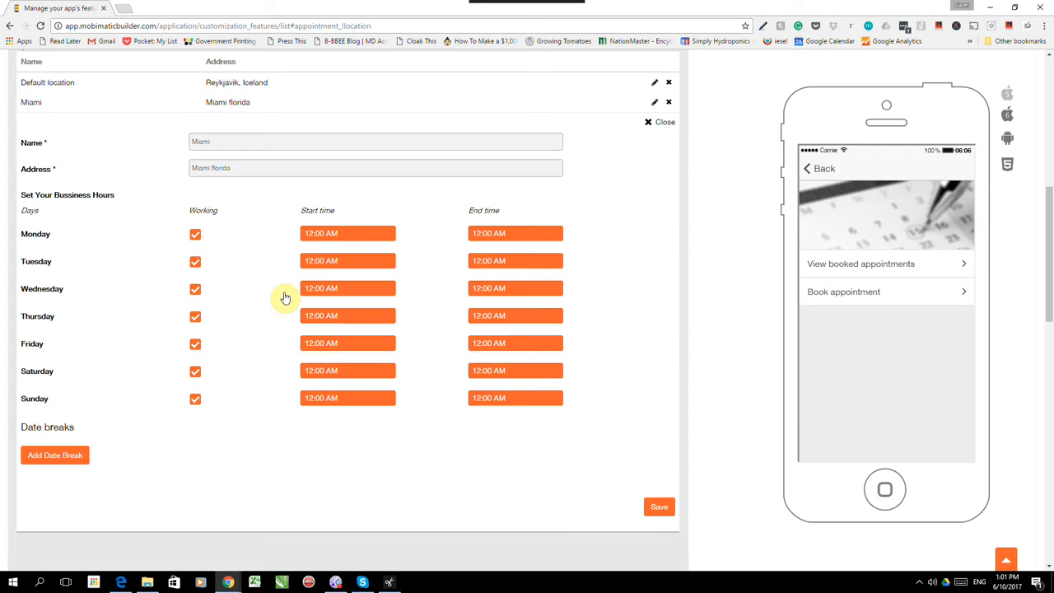
# - Set Monday's hours to start at 7:00 AM and end at 10:00 PM
pyautogui.click(328, 233)
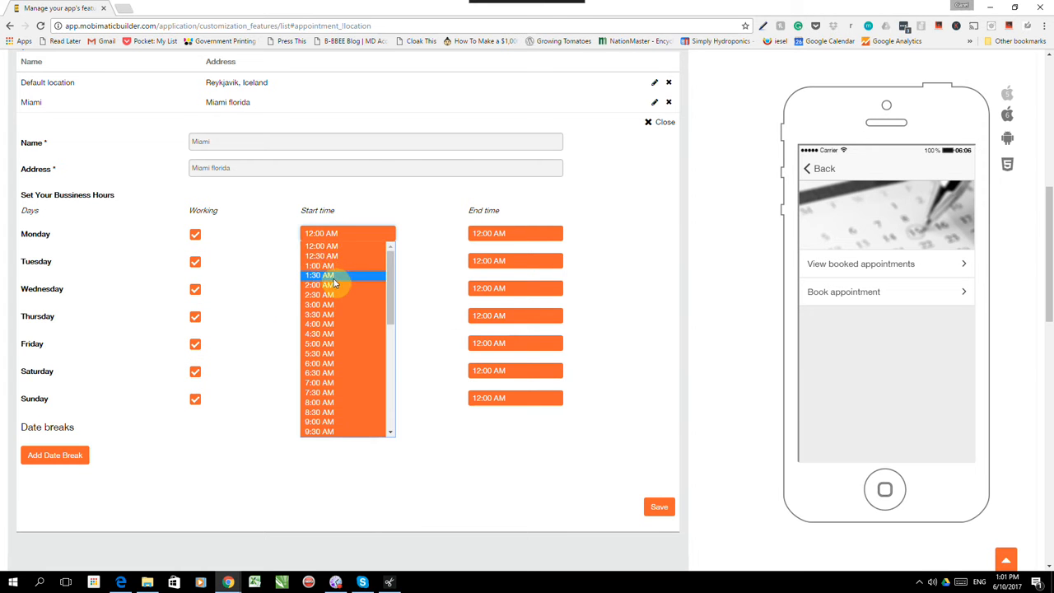
pyautogui.scroll(-5, 334, 285)
pyautogui.scroll(5, 340, 277)
pyautogui.scroll(-3, 340, 277)
pyautogui.click(338, 277)
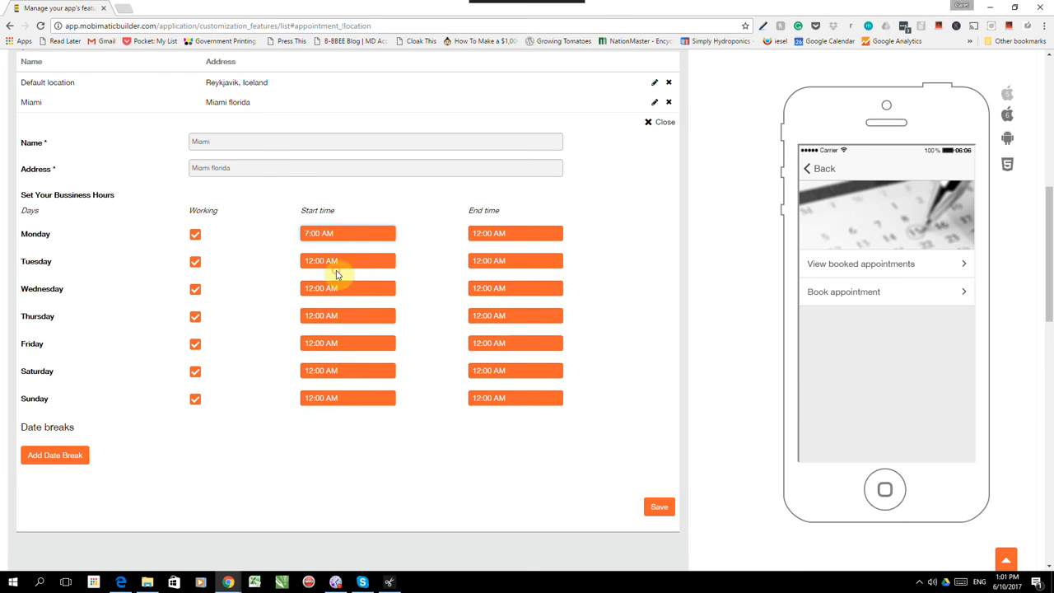
pyautogui.click(509, 233)
pyautogui.scroll(-5, 497, 295)
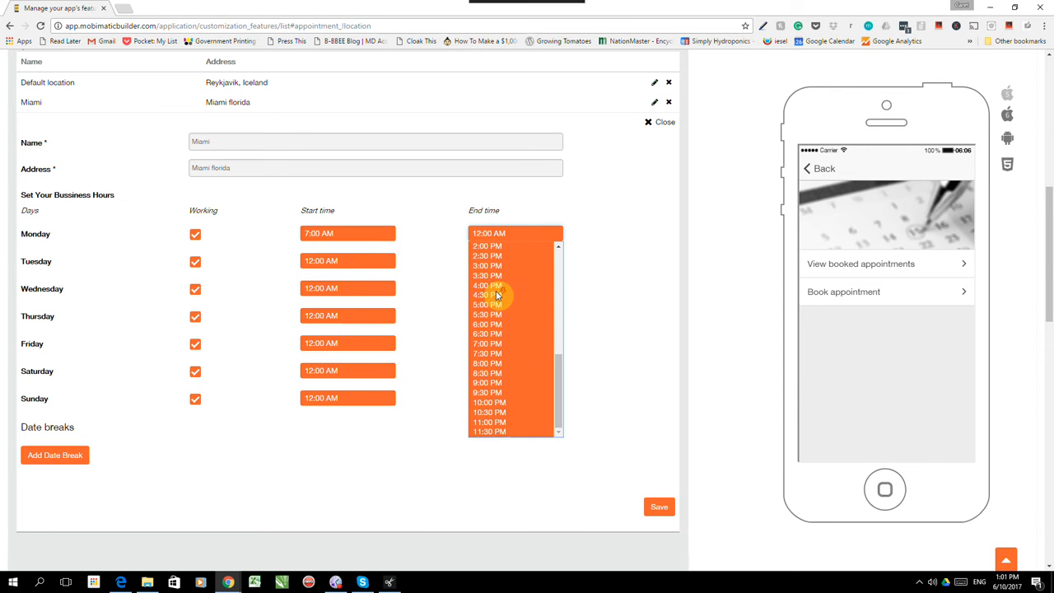
pyautogui.click(502, 401)
# - Set Tuesday's hours to start at 7:00 AM and end at 10:00 PM
pyautogui.click(365, 262)
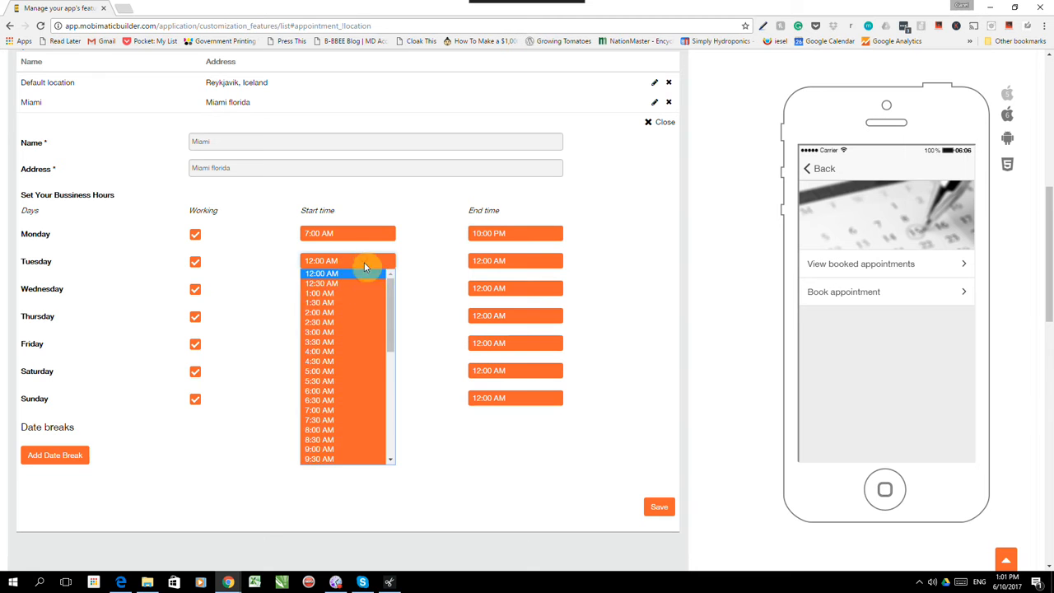
pyautogui.scroll(-4, 360, 302)
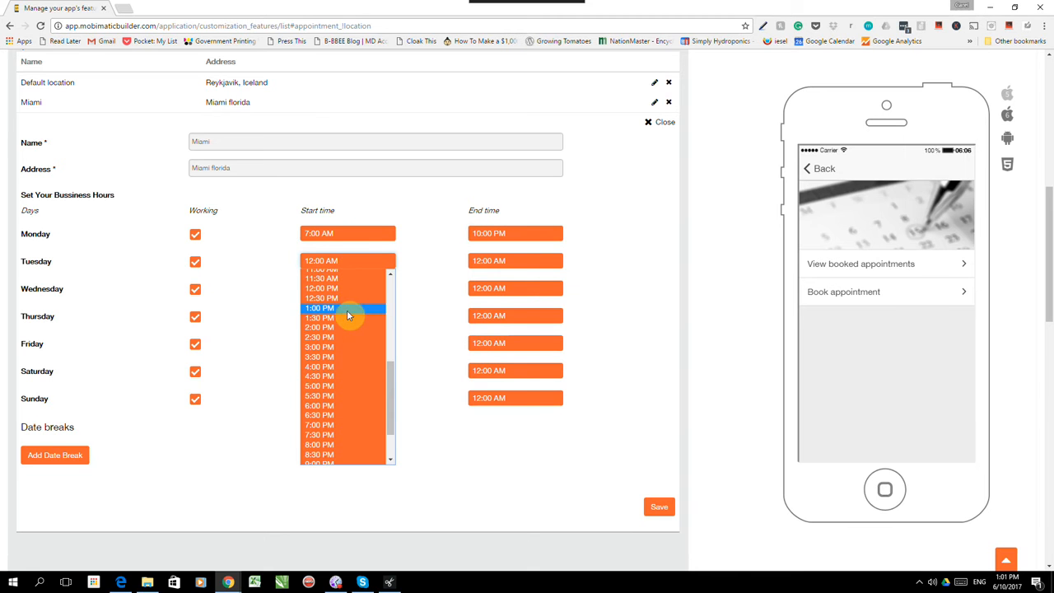
pyautogui.scroll(-1, 338, 323)
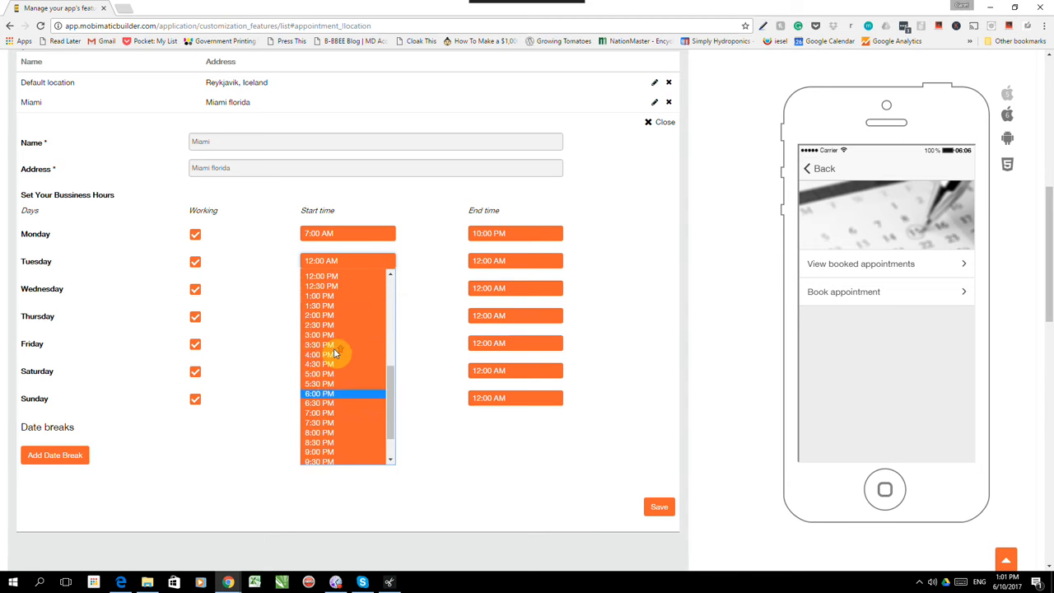
pyautogui.scroll(3, 334, 347)
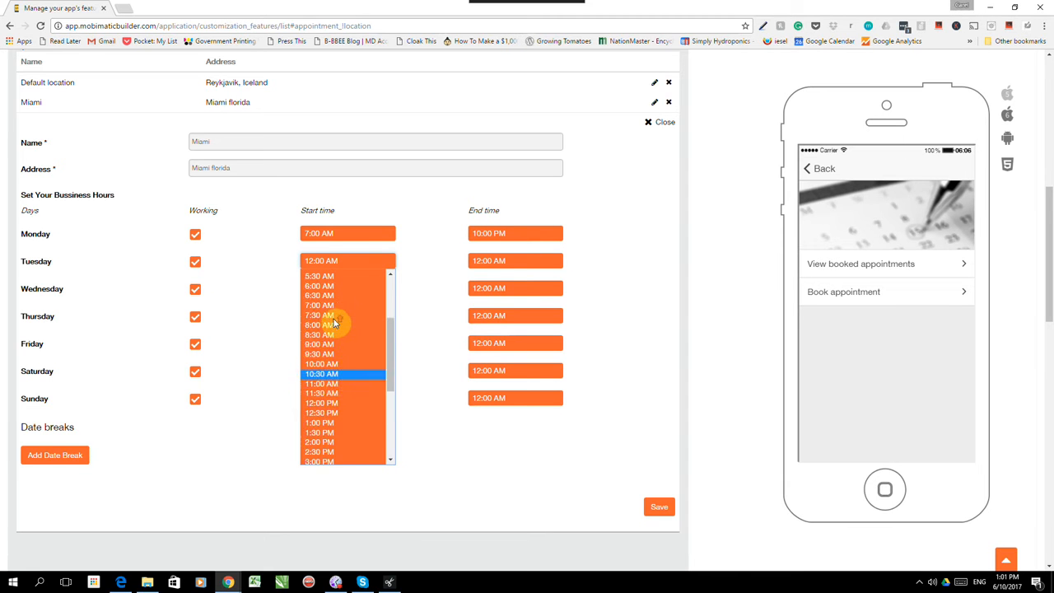
pyautogui.scroll(3, 333, 323)
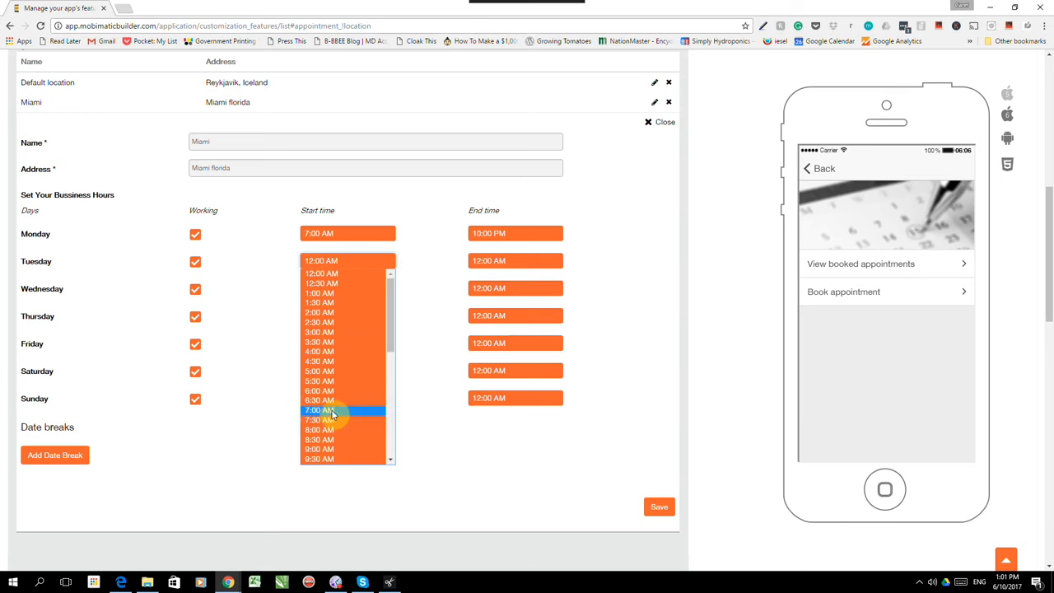
pyautogui.click(332, 411)
pyautogui.click(518, 262)
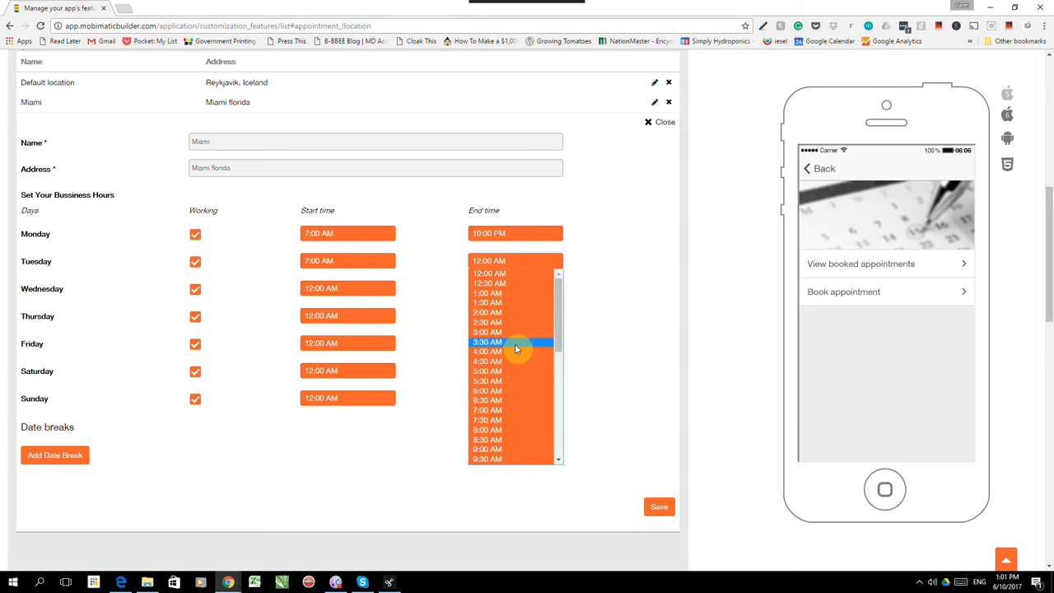
pyautogui.scroll(-9, 515, 344)
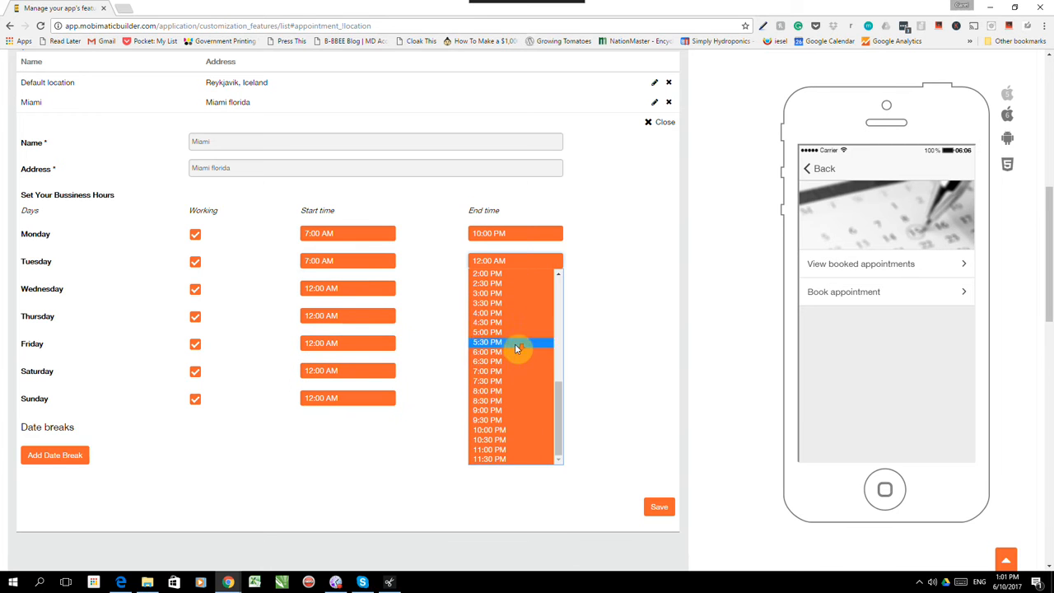
pyautogui.click(498, 431)
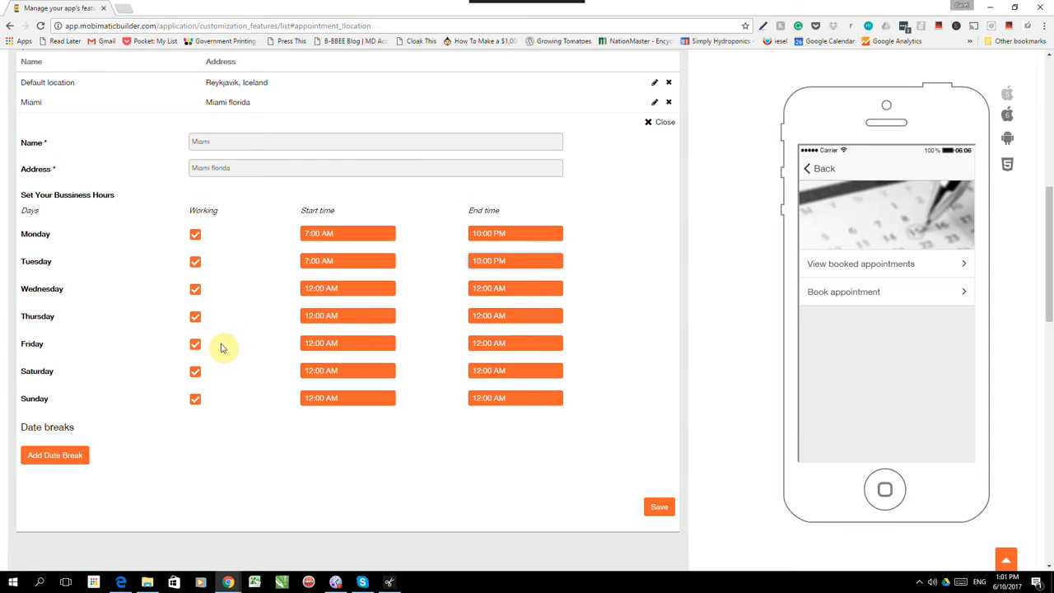
pyautogui.scroll(-1, 219, 297)
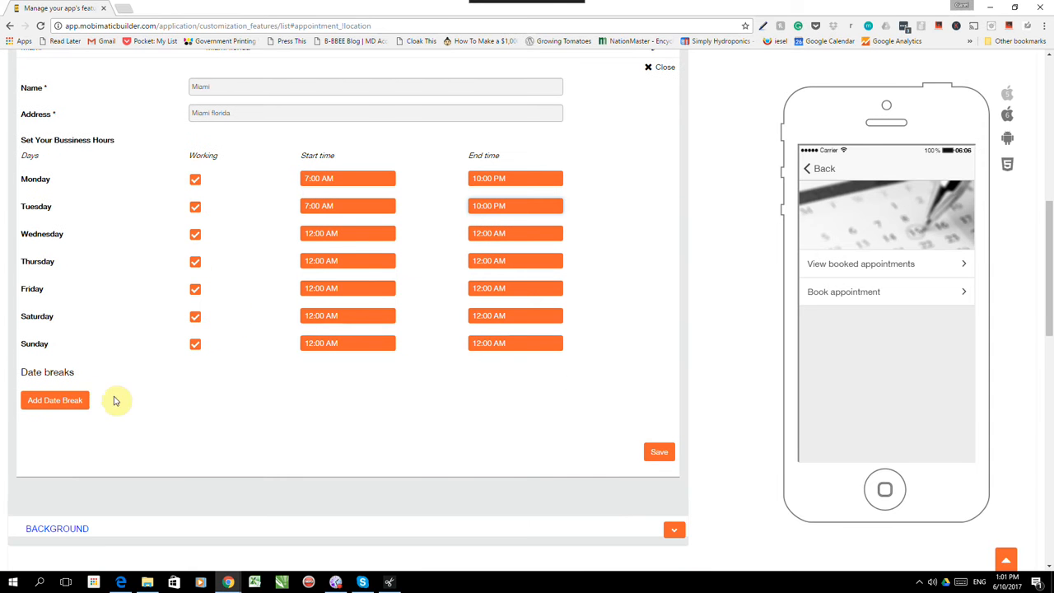
# - Add date breaks for 23 through 30 June 2017 and save the Miami location
pyautogui.click(56, 402)
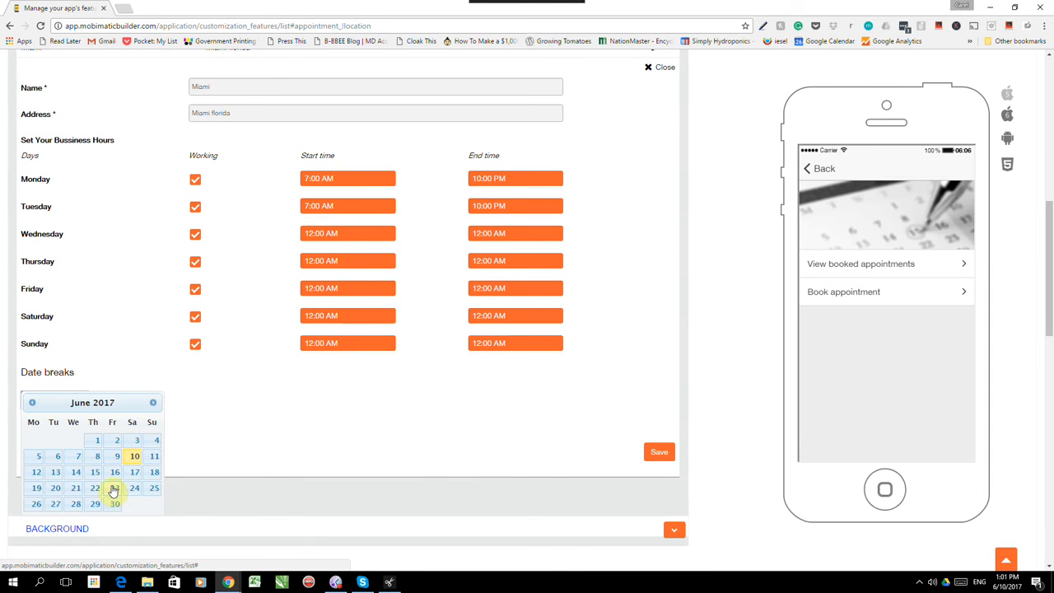
pyautogui.click(114, 488)
pyautogui.click(135, 489)
pyautogui.click(154, 488)
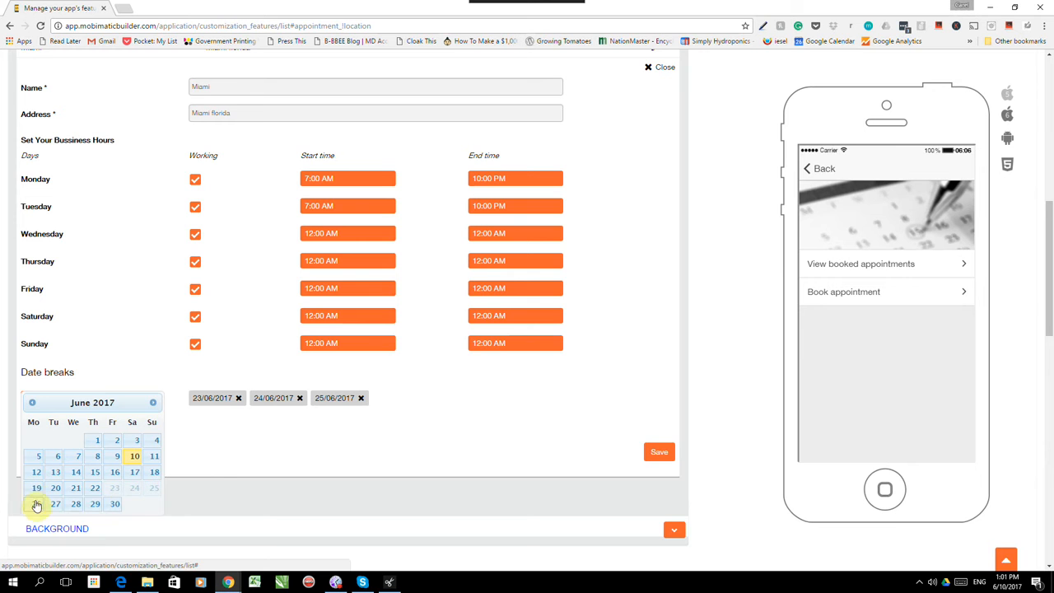
pyautogui.click(36, 503)
pyautogui.click(56, 503)
pyautogui.click(75, 503)
pyautogui.click(94, 503)
pyautogui.click(114, 504)
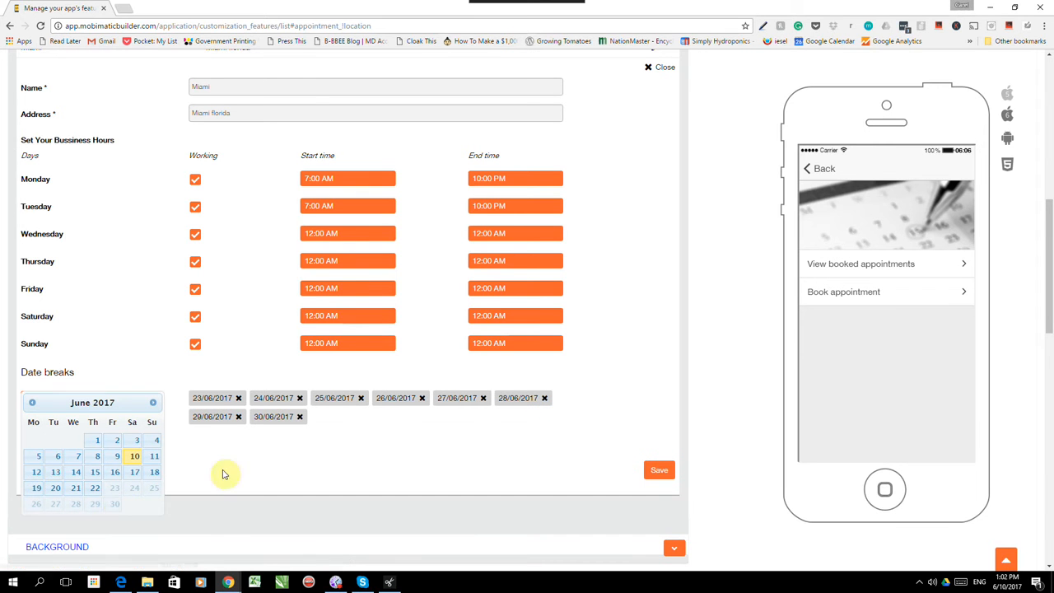
pyautogui.click(660, 470)
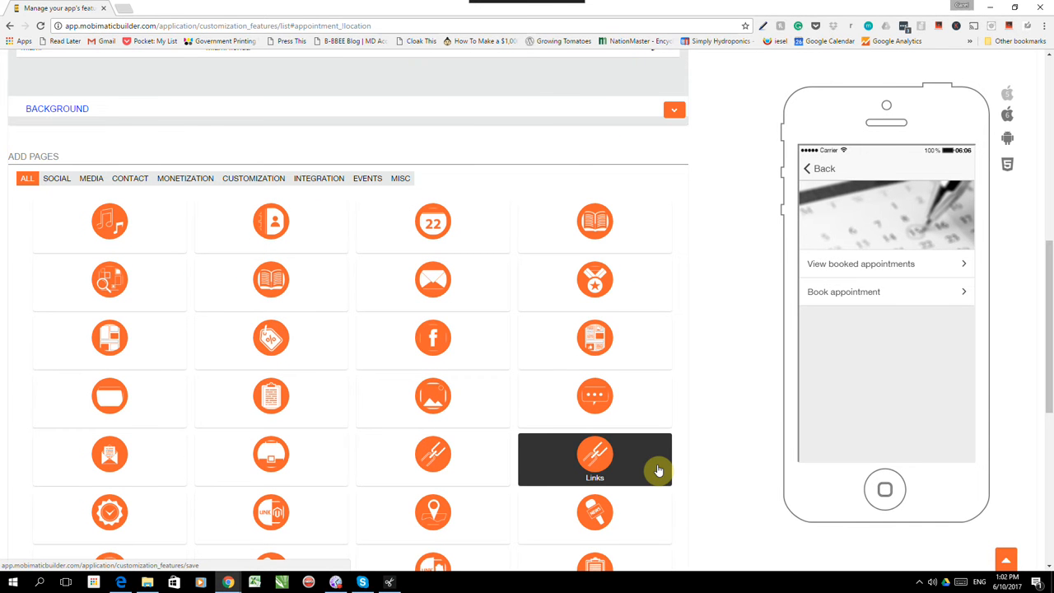
pyautogui.scroll(3, 486, 338)
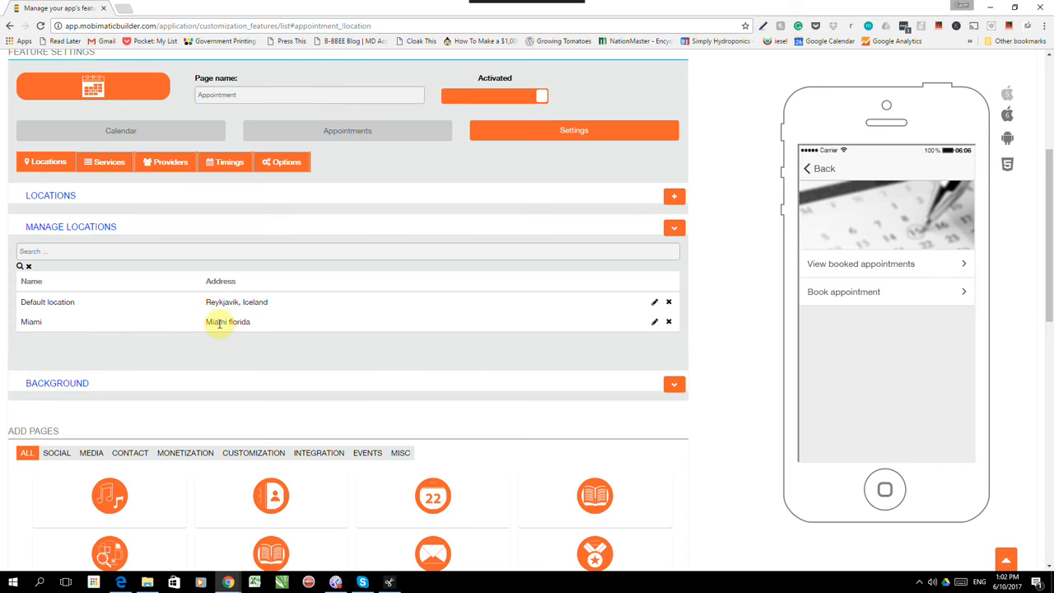
# - Under Services, create a service category named 'Hot Stone Massage'
pyautogui.click(99, 166)
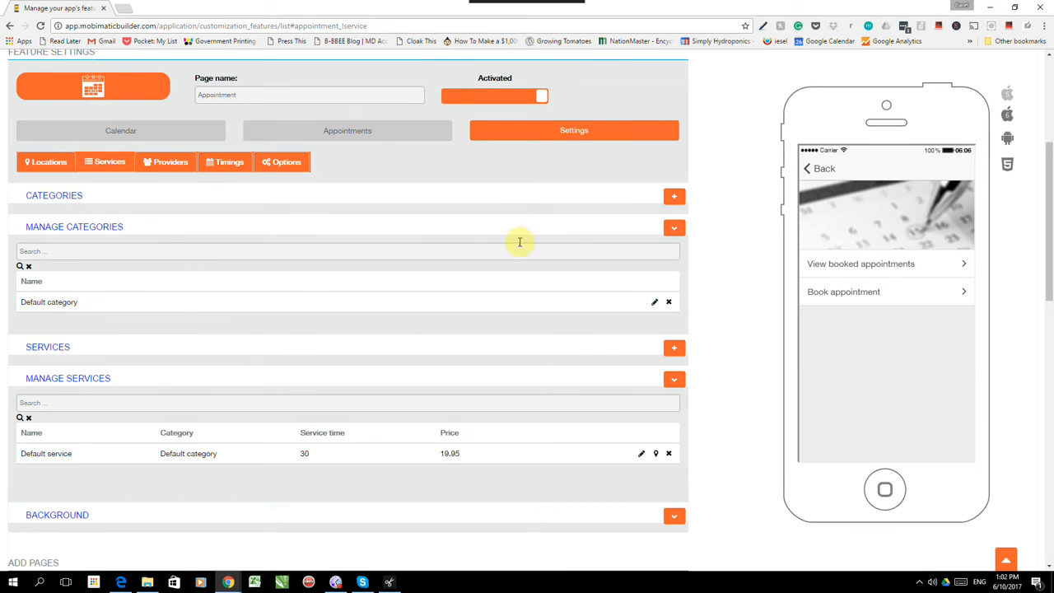
pyautogui.click(674, 201)
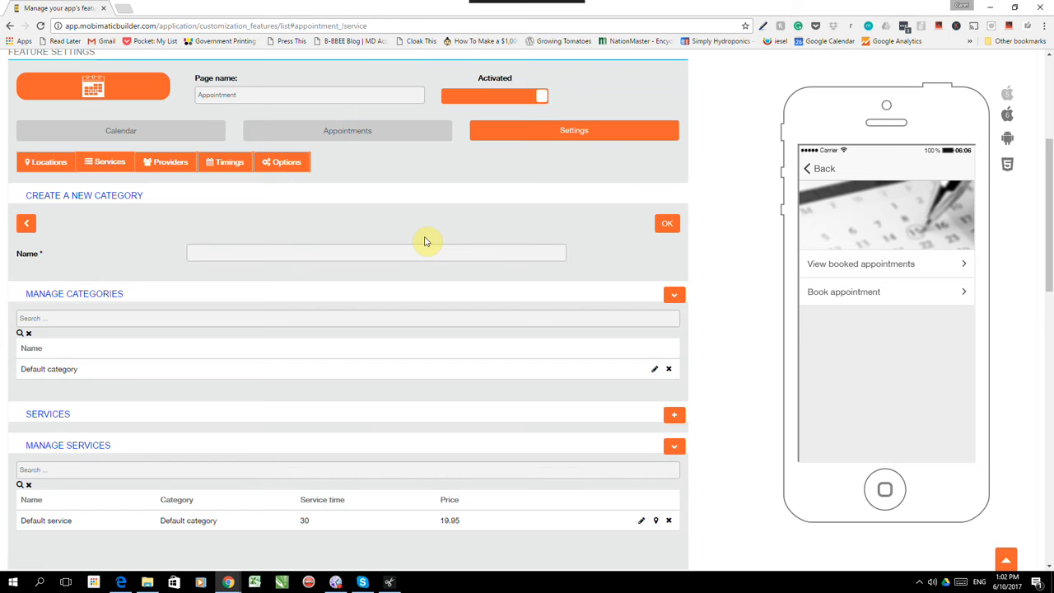
pyautogui.click(363, 256)
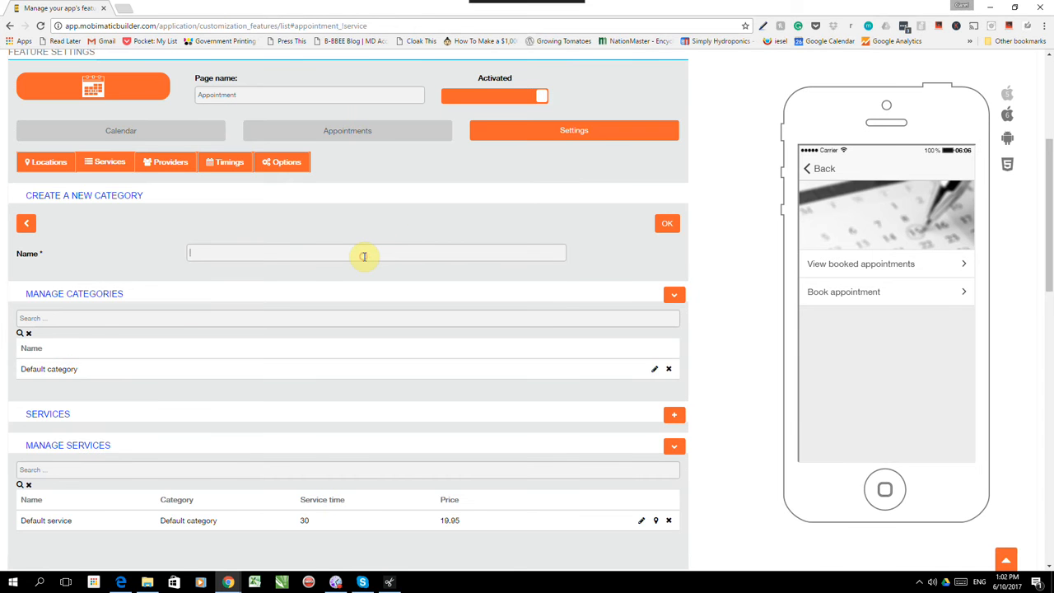
pyautogui.write('hot')
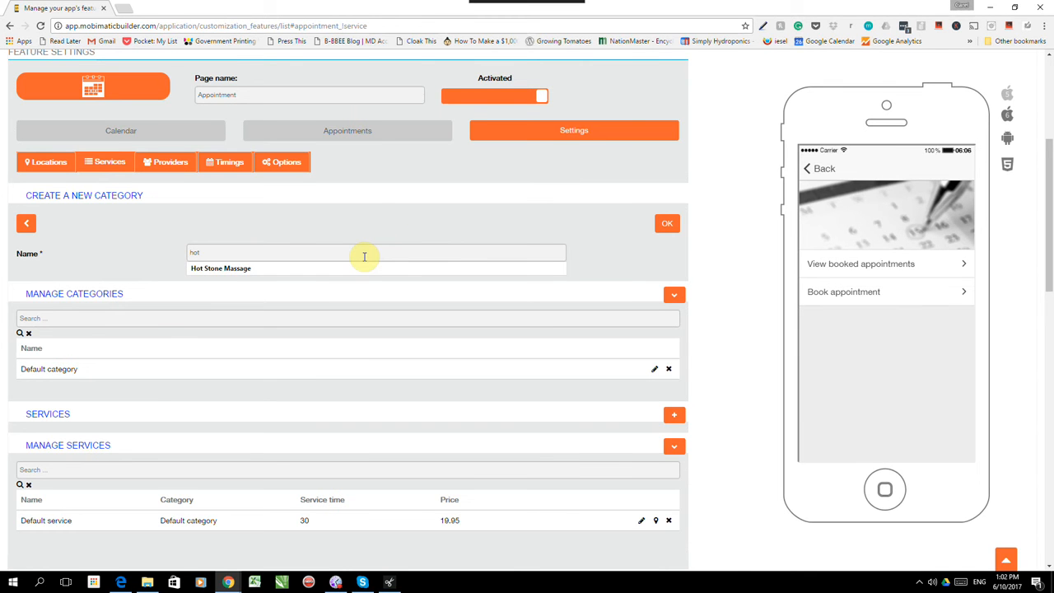
pyautogui.click(318, 269)
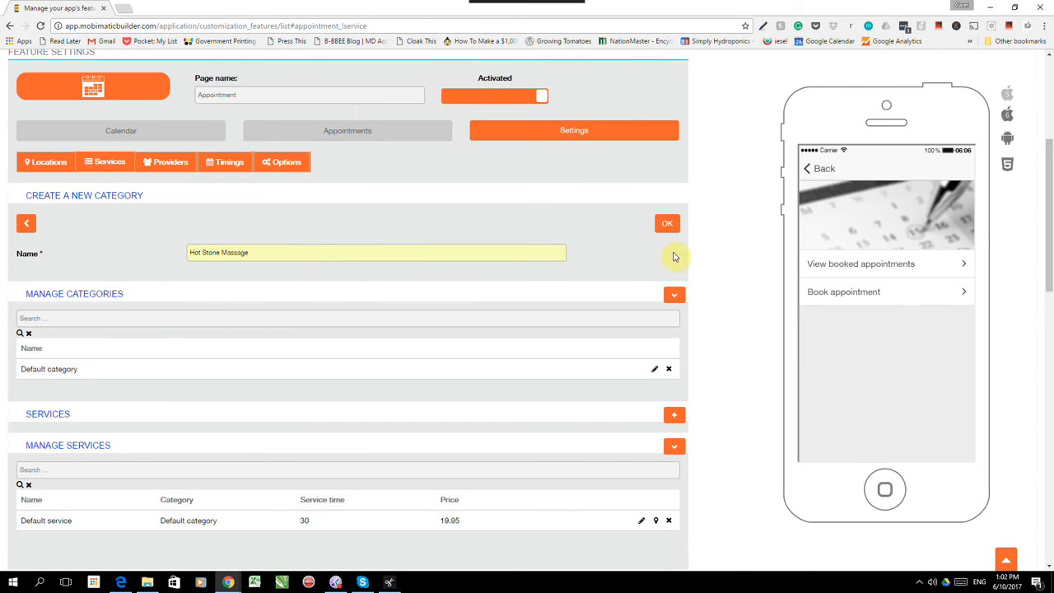
pyautogui.click(667, 223)
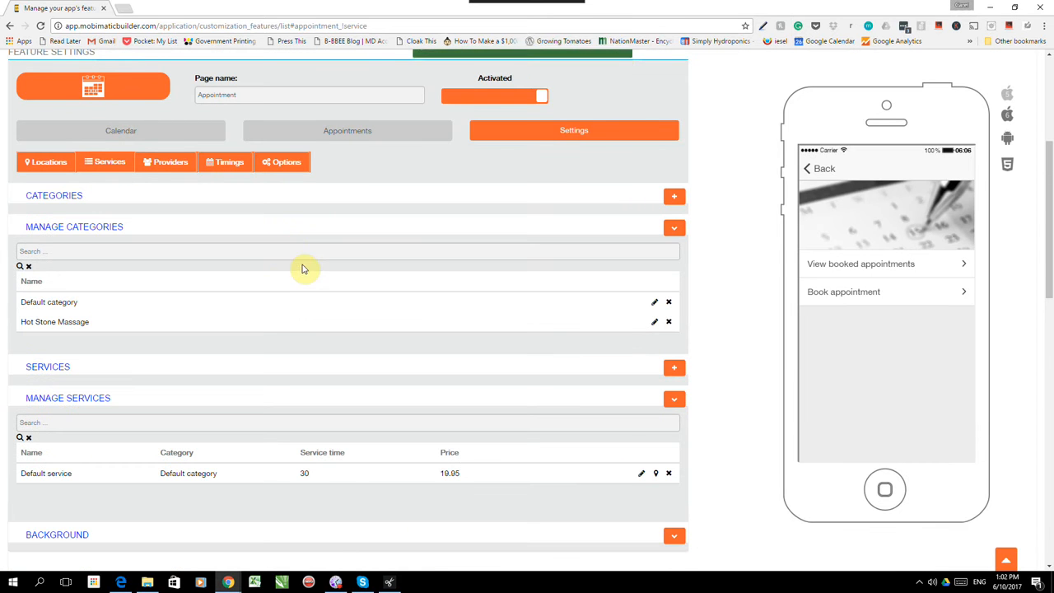
pyautogui.scroll(-2, 173, 301)
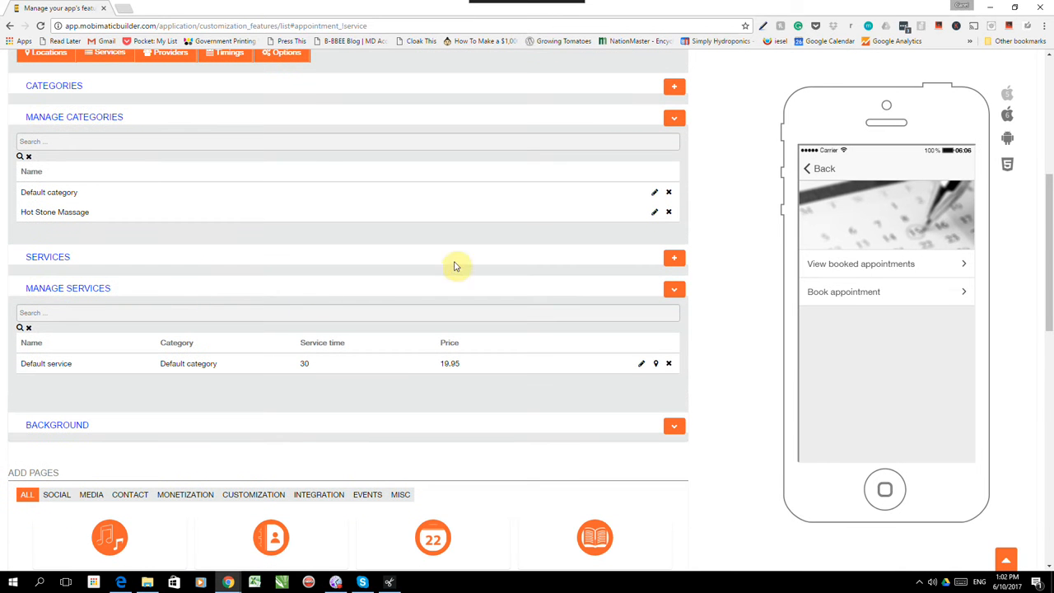
pyautogui.click(39, 315)
# - Create the '30 inute Hot Stone massage' service: price 50, 30-minute service and buffer, Hot Stone Massage category
pyautogui.click(675, 260)
pyautogui.click(243, 315)
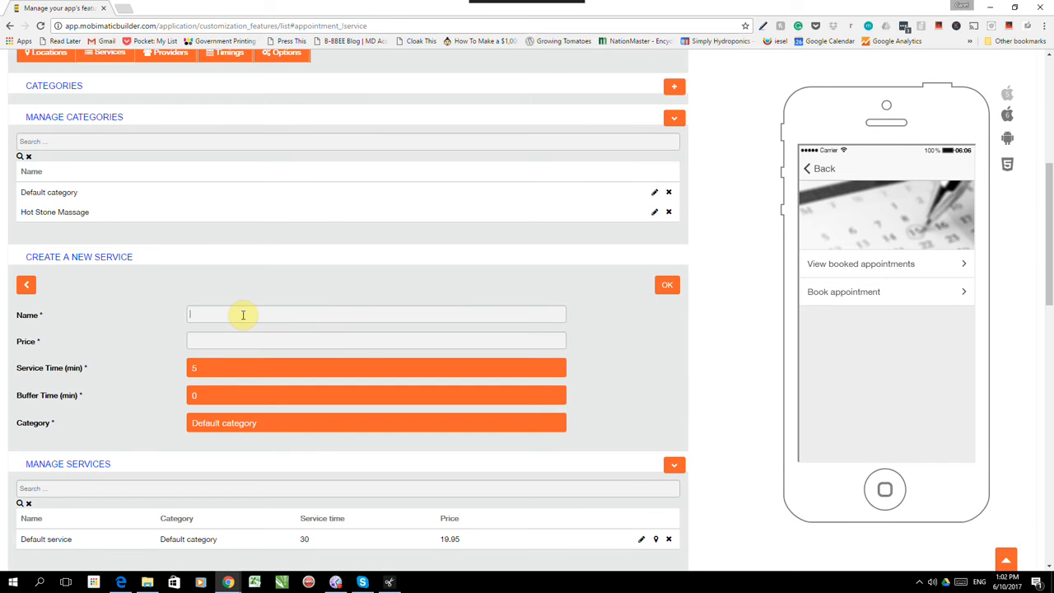
pyautogui.write('30')
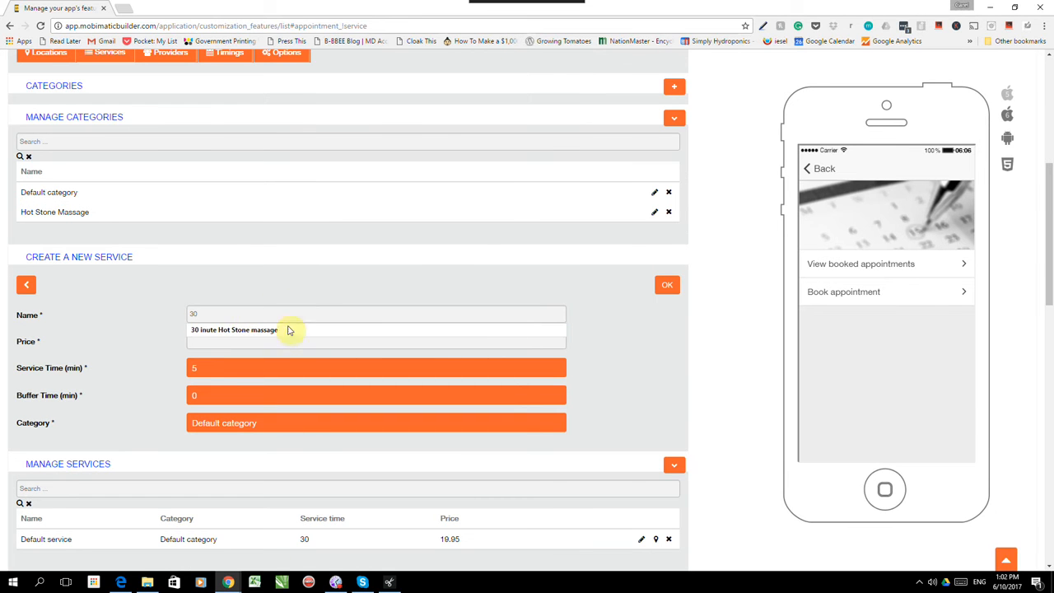
pyautogui.click(286, 331)
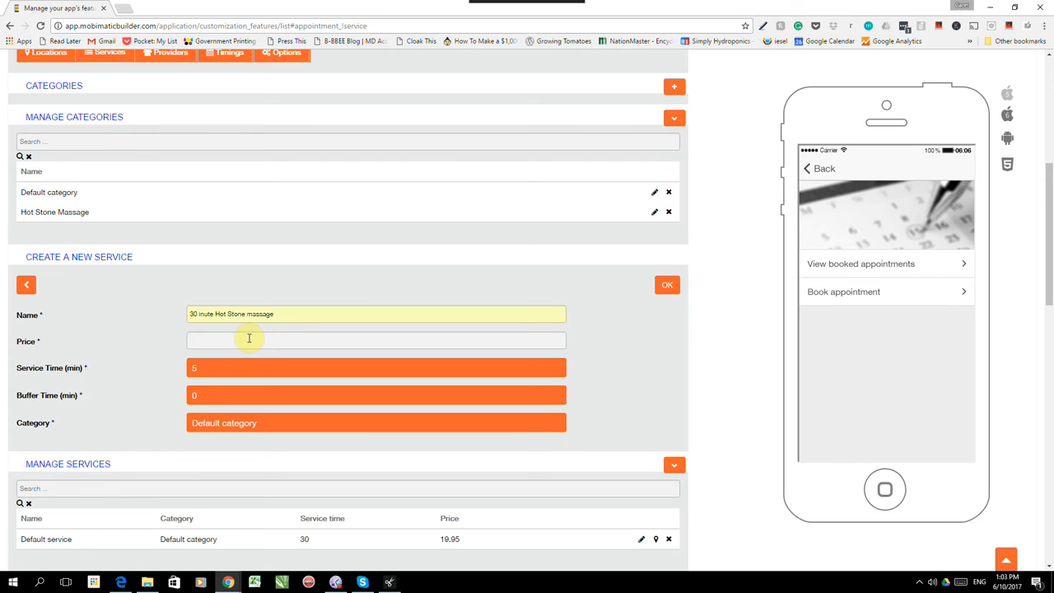
pyautogui.write('50')
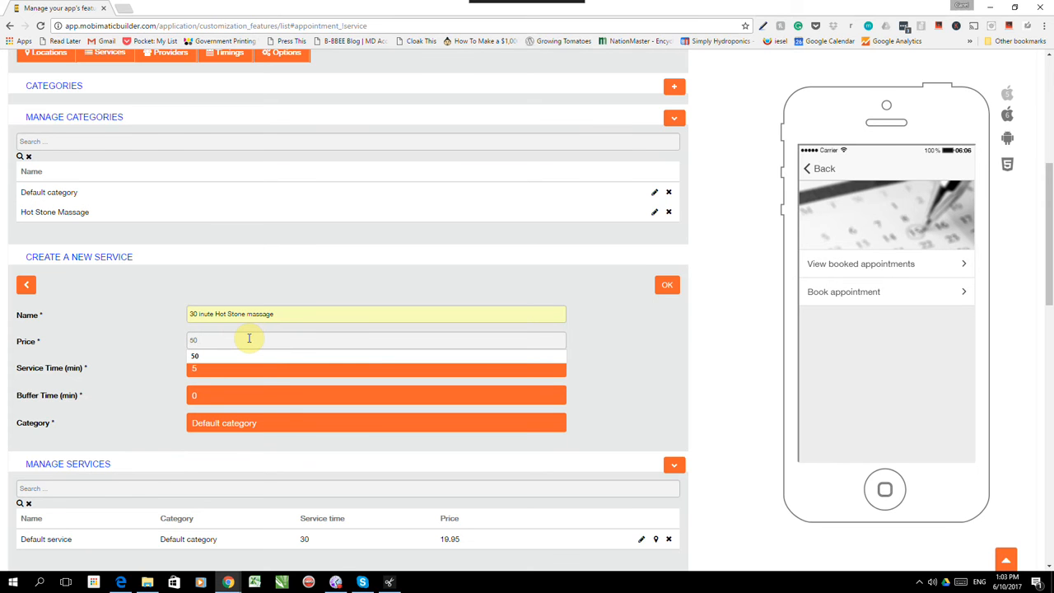
pyautogui.click(221, 372)
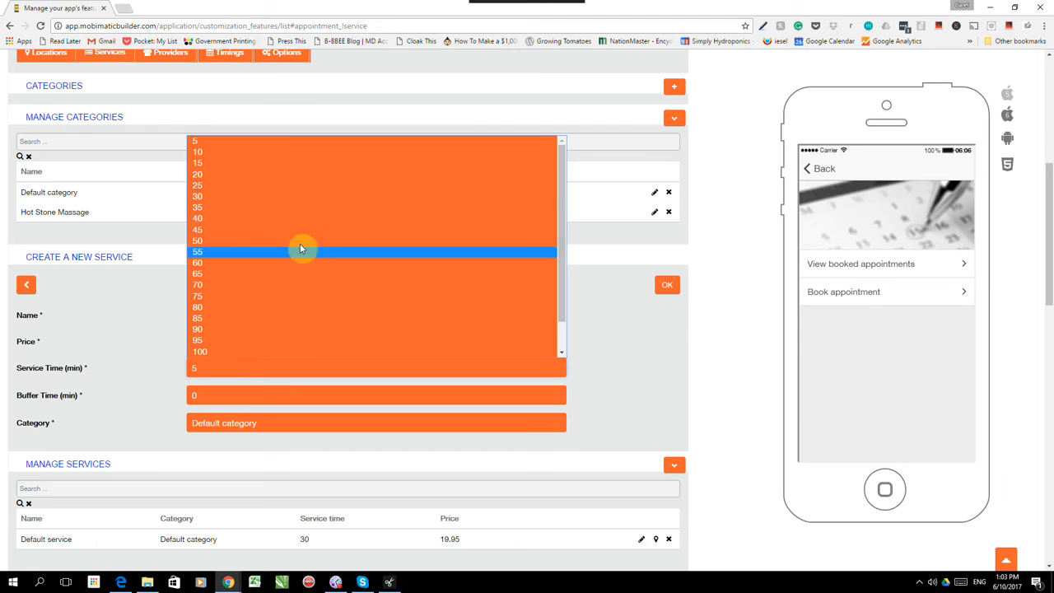
pyautogui.click(271, 195)
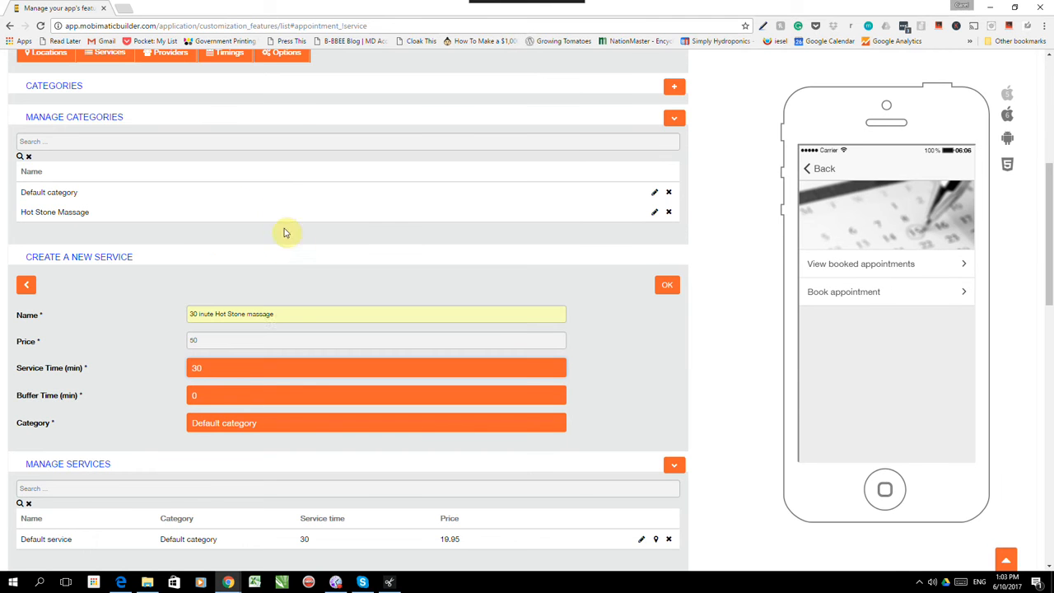
pyautogui.click(214, 393)
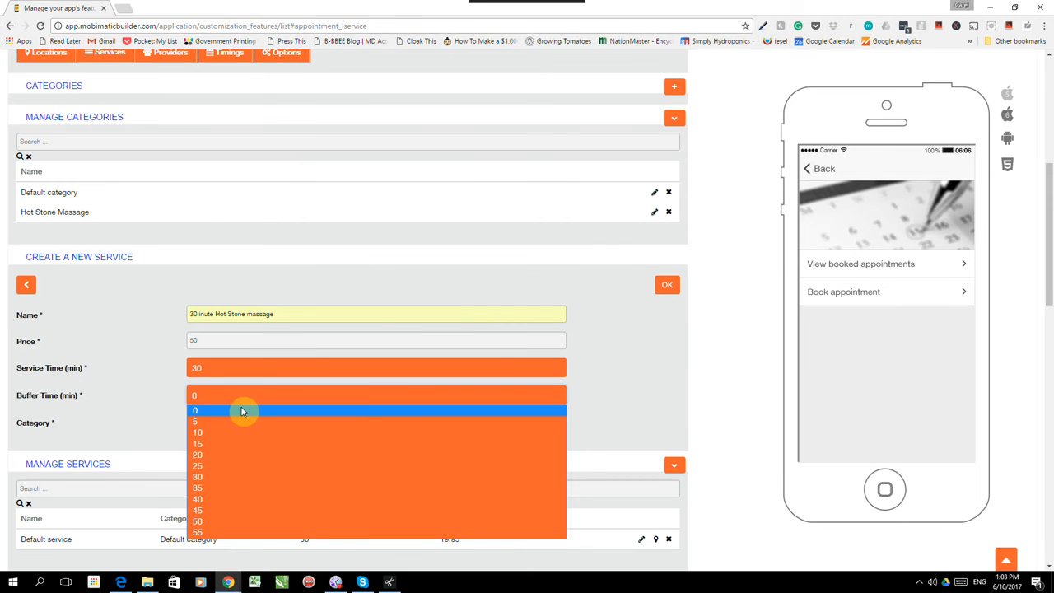
pyautogui.click(217, 477)
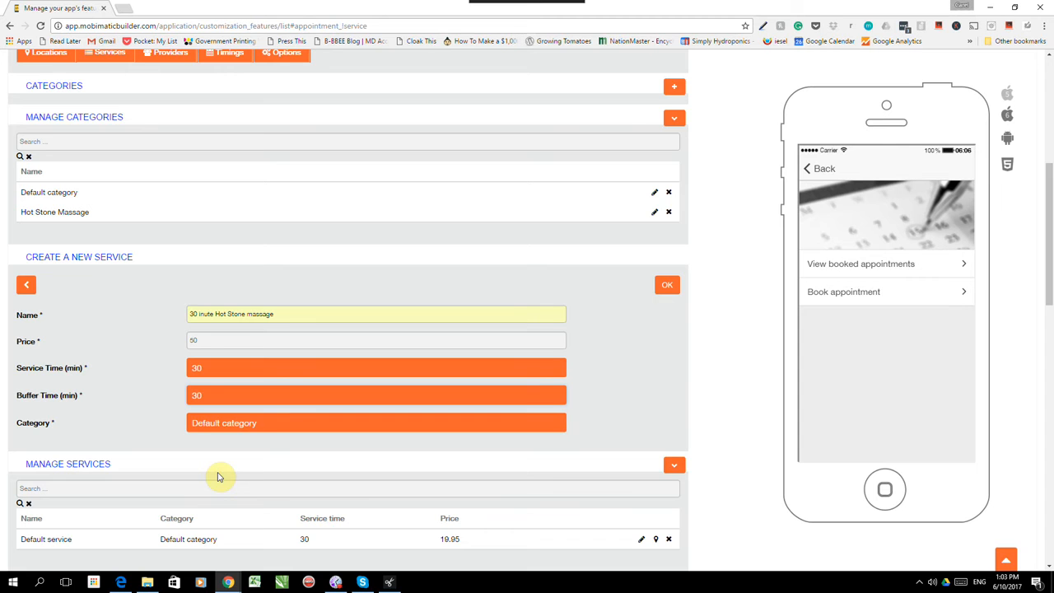
pyautogui.click(309, 423)
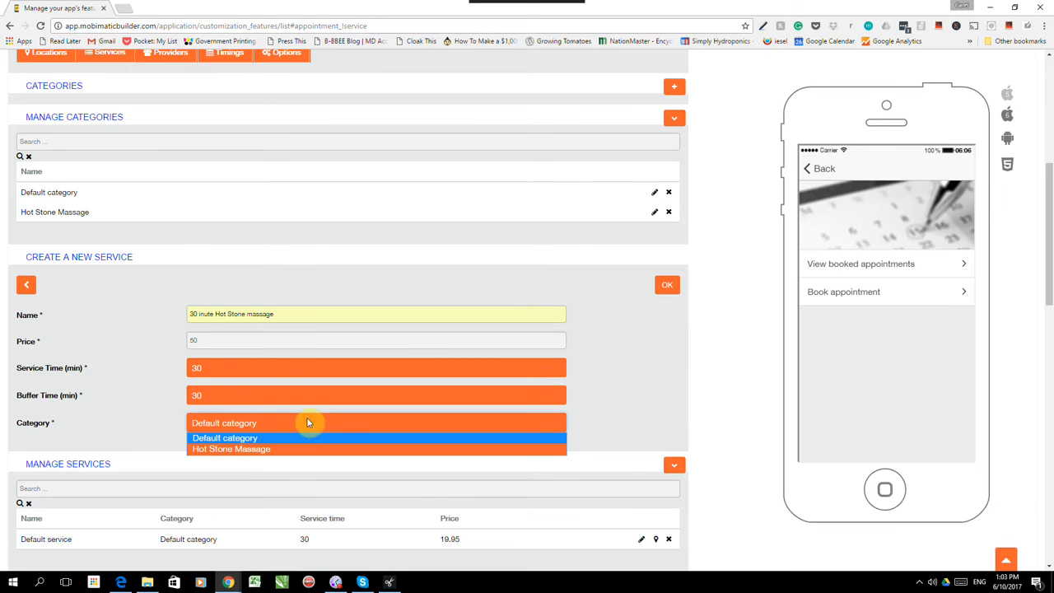
pyautogui.click(272, 450)
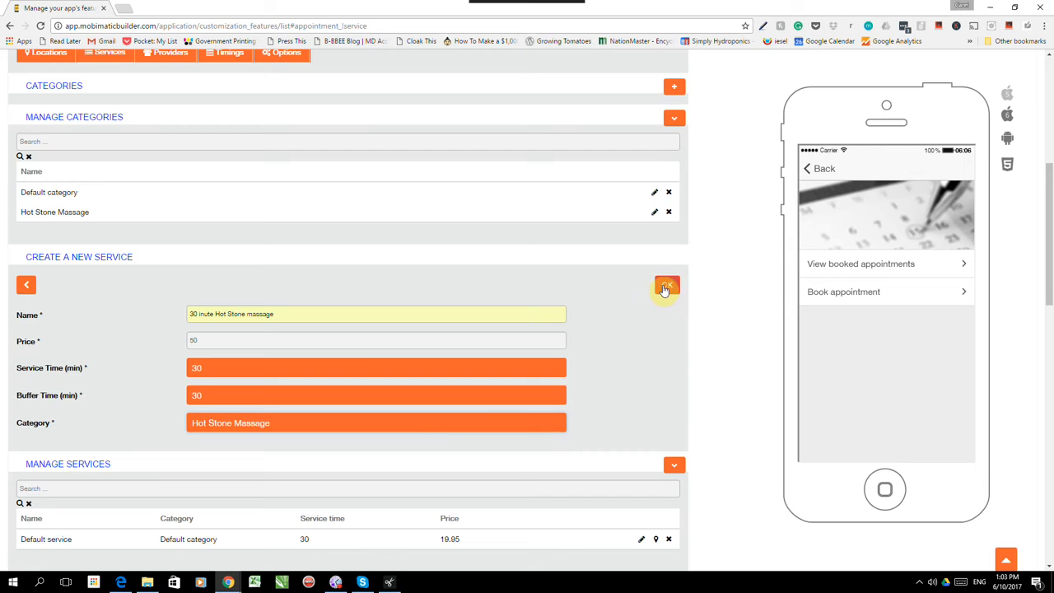
pyautogui.click(665, 288)
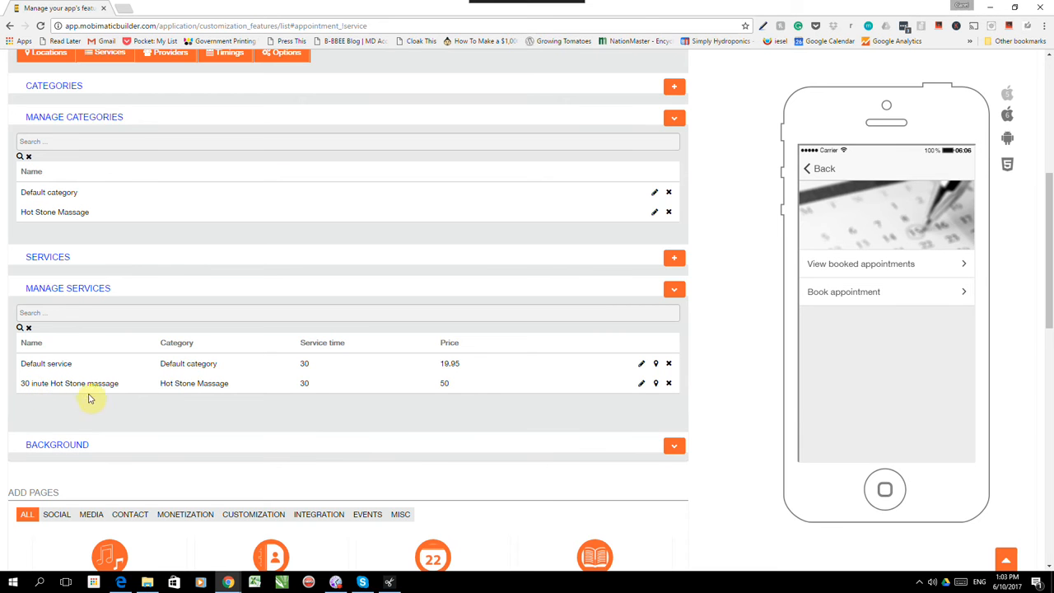
# - Assign the Hot Stone massage service to the Default location and Miami
pyautogui.click(656, 384)
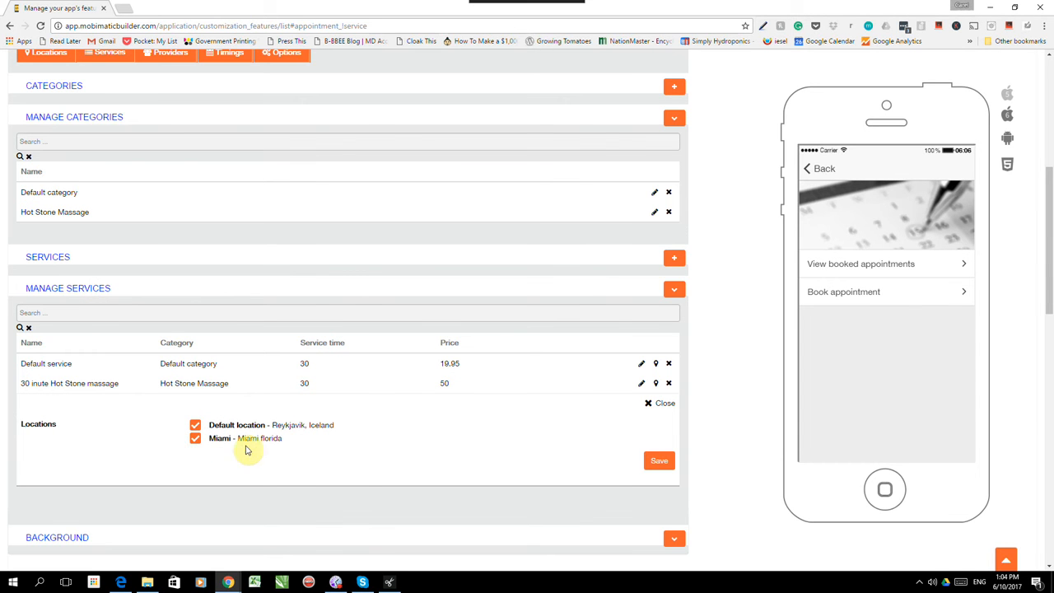
pyautogui.click(656, 463)
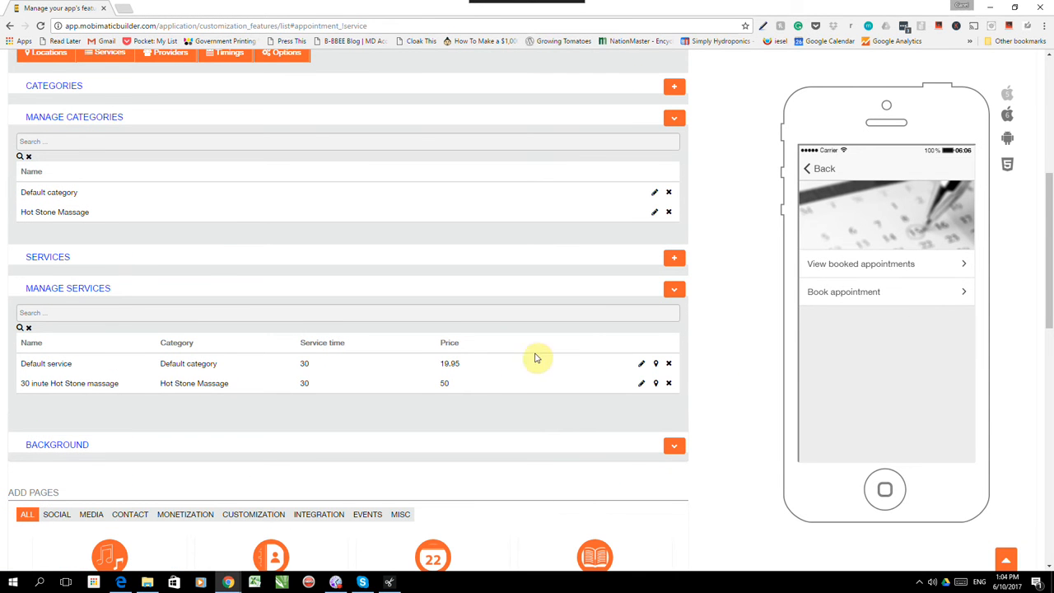
pyautogui.scroll(2, 412, 370)
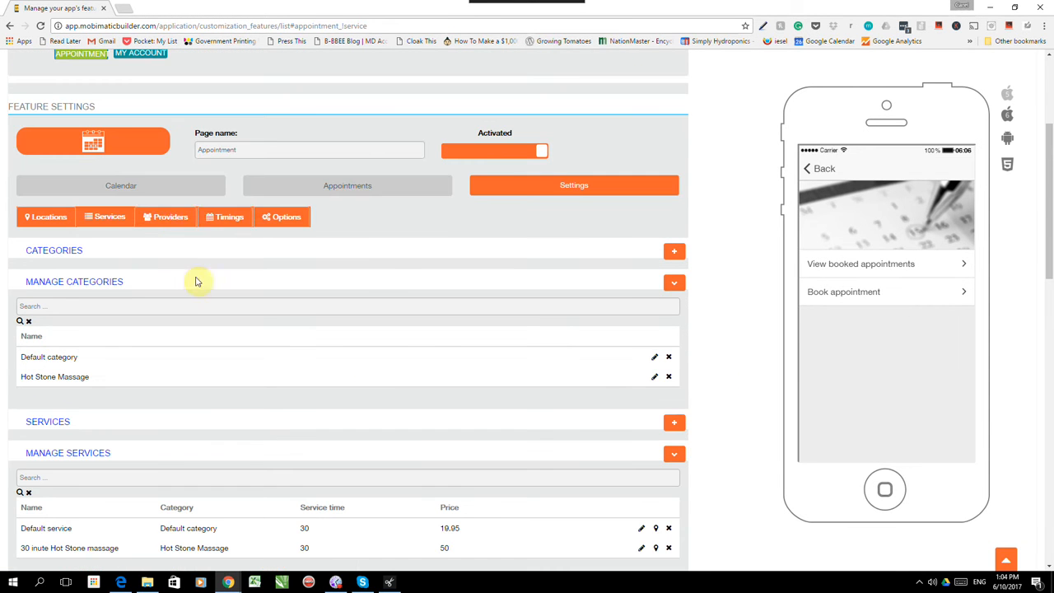
# - Start a new provider and enter the provider's name, e-mail, mobile number and description
pyautogui.click(165, 218)
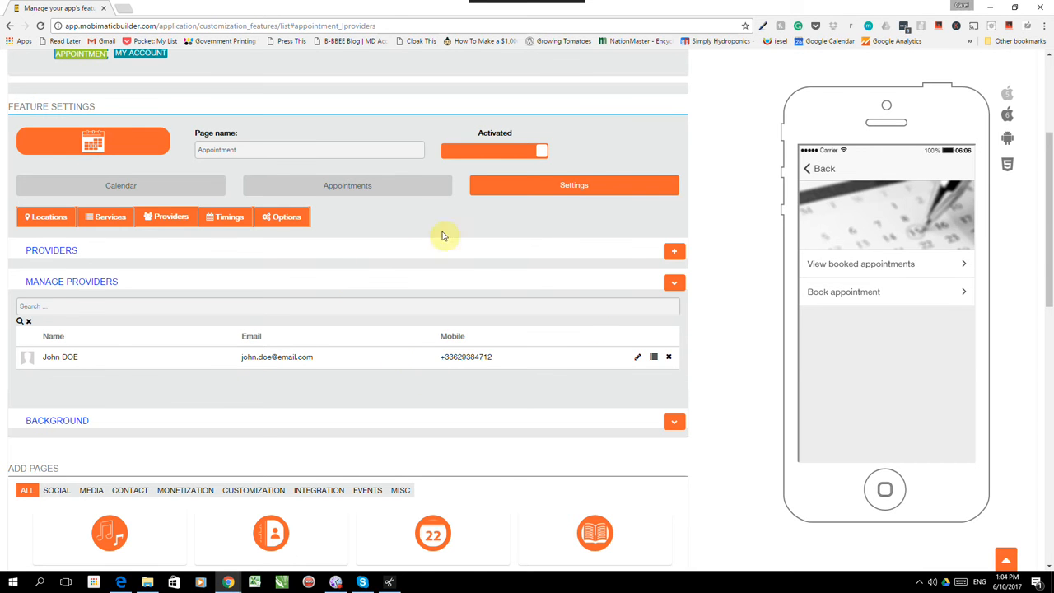
pyautogui.click(672, 252)
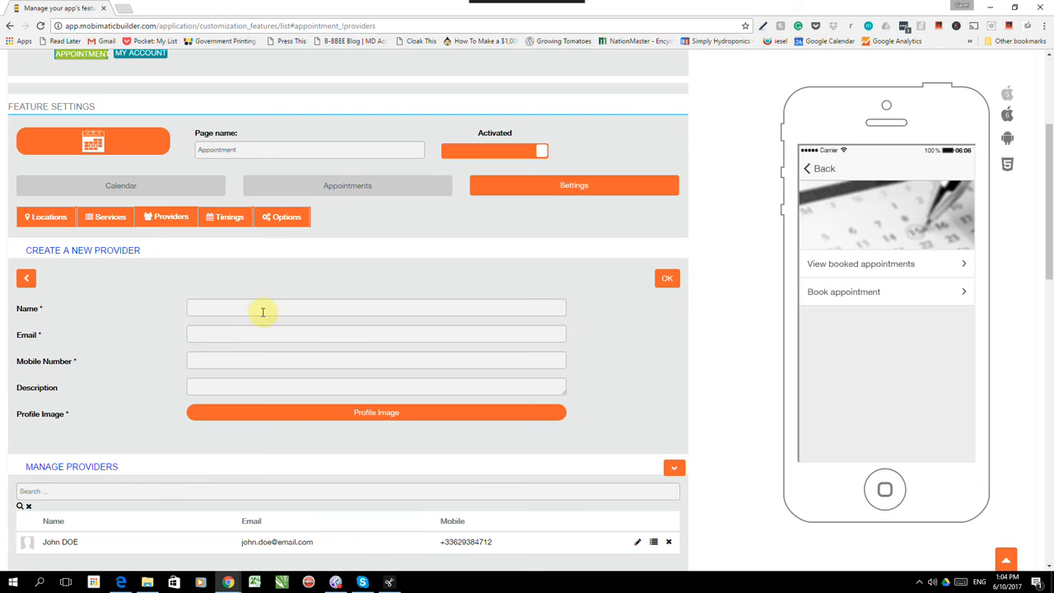
pyautogui.write('Pete')
pyautogui.click(222, 334)
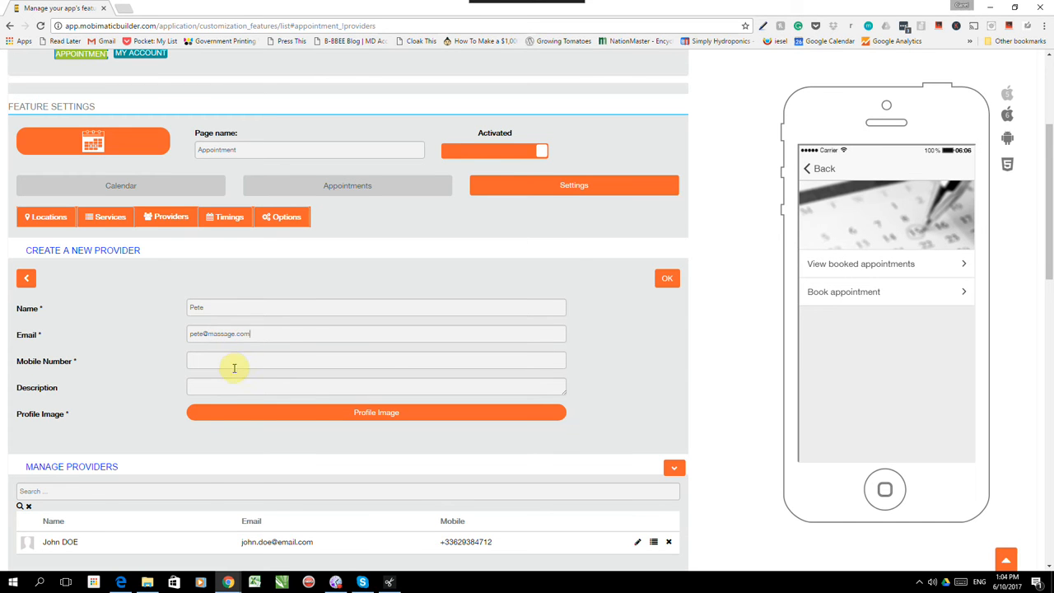
pyautogui.click(239, 363)
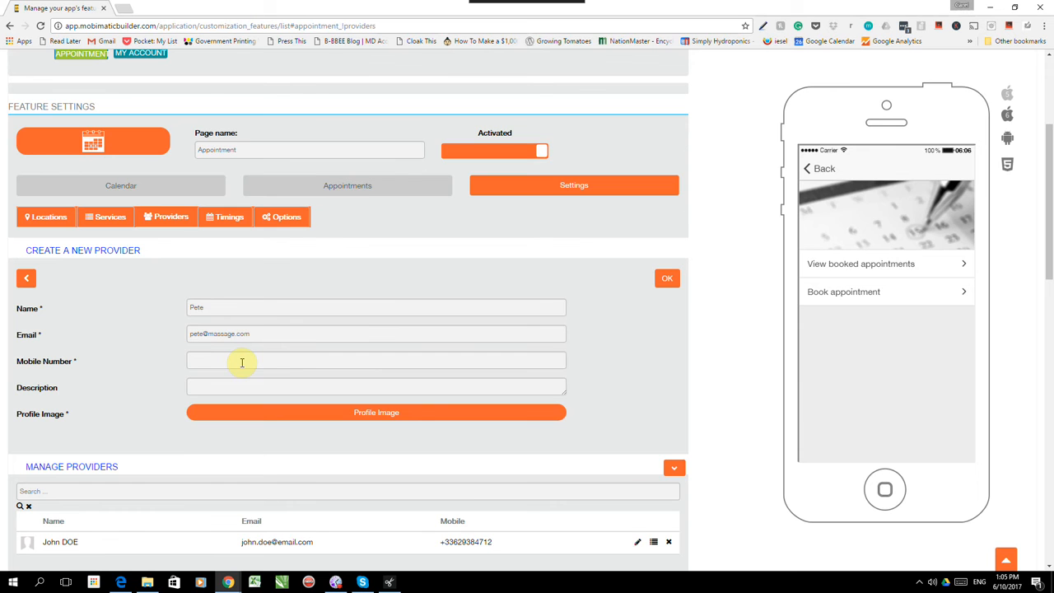
pyautogui.write('5556665656')
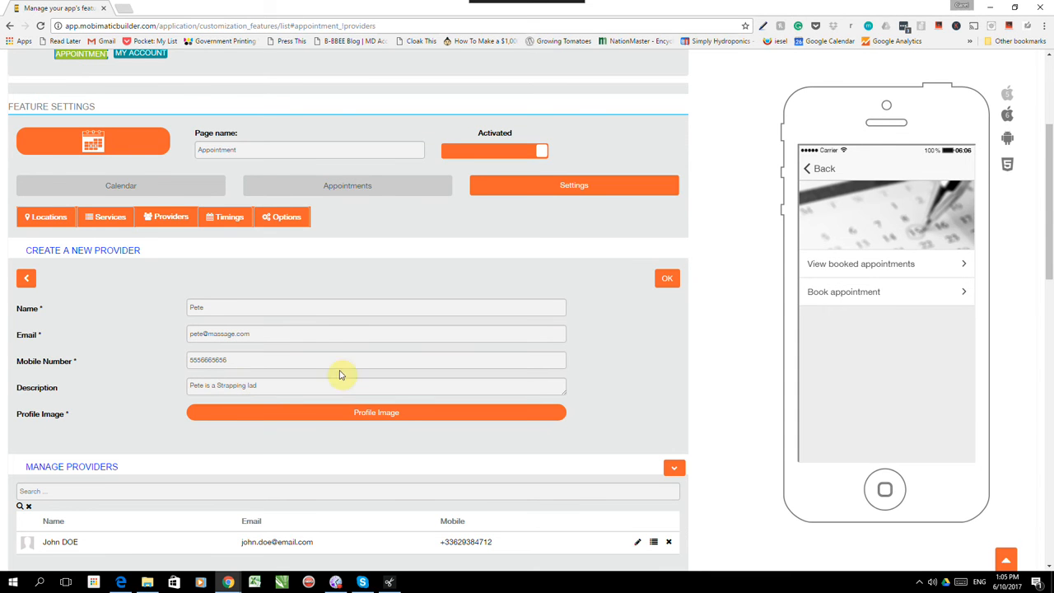
# - Set the Capetown Youtube image as the provider's profile picture and save the provider
pyautogui.click(364, 416)
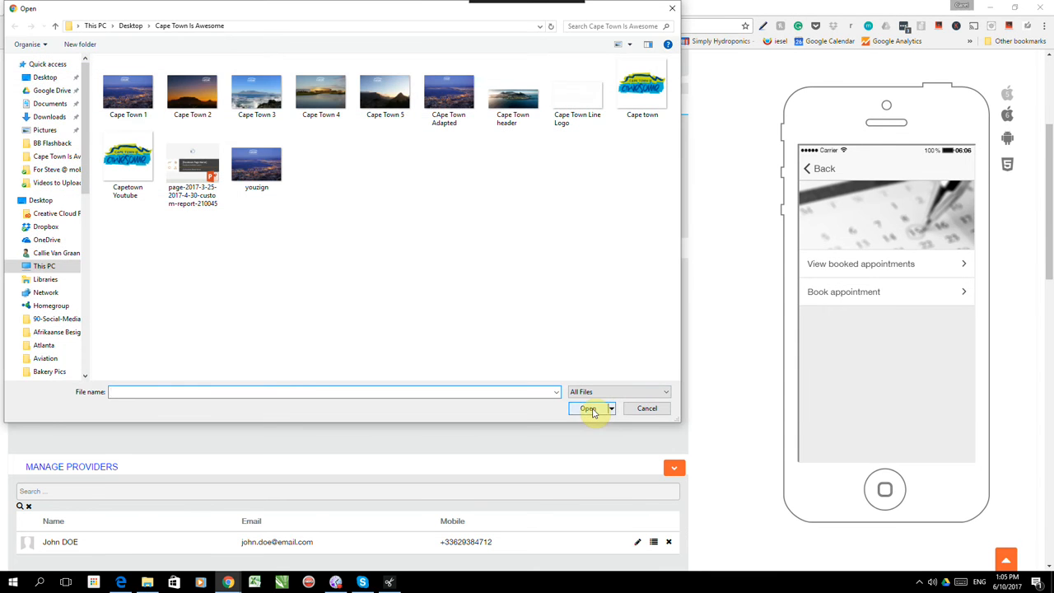
pyautogui.click(122, 146)
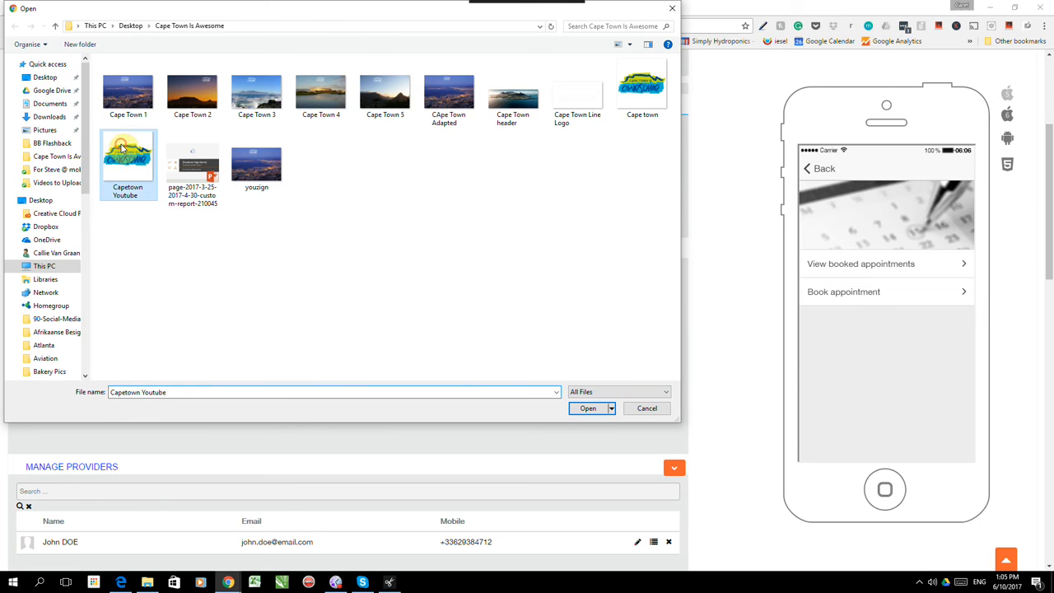
pyautogui.click(600, 409)
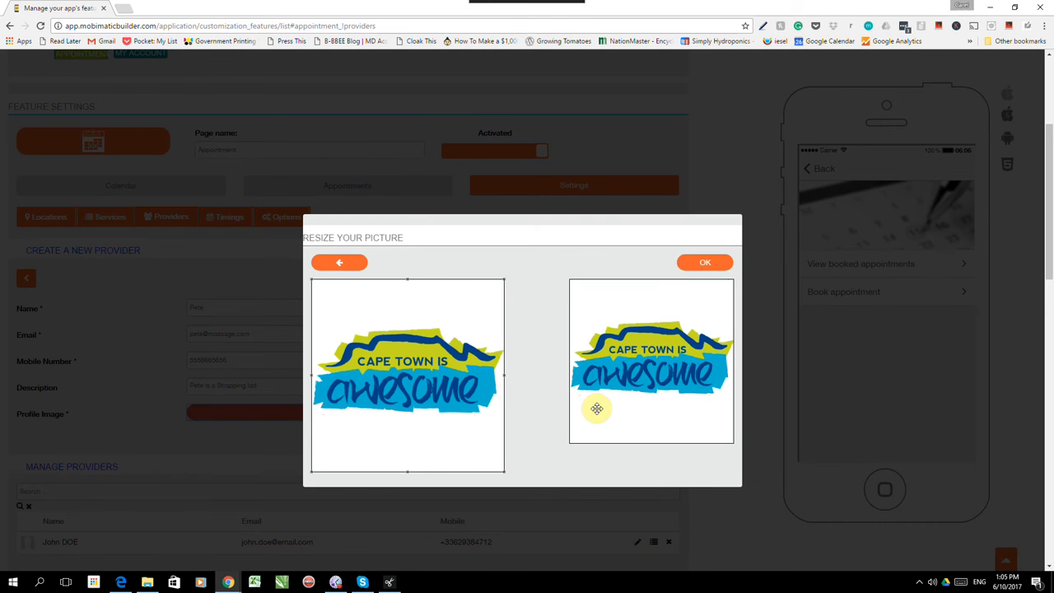
pyautogui.click(690, 266)
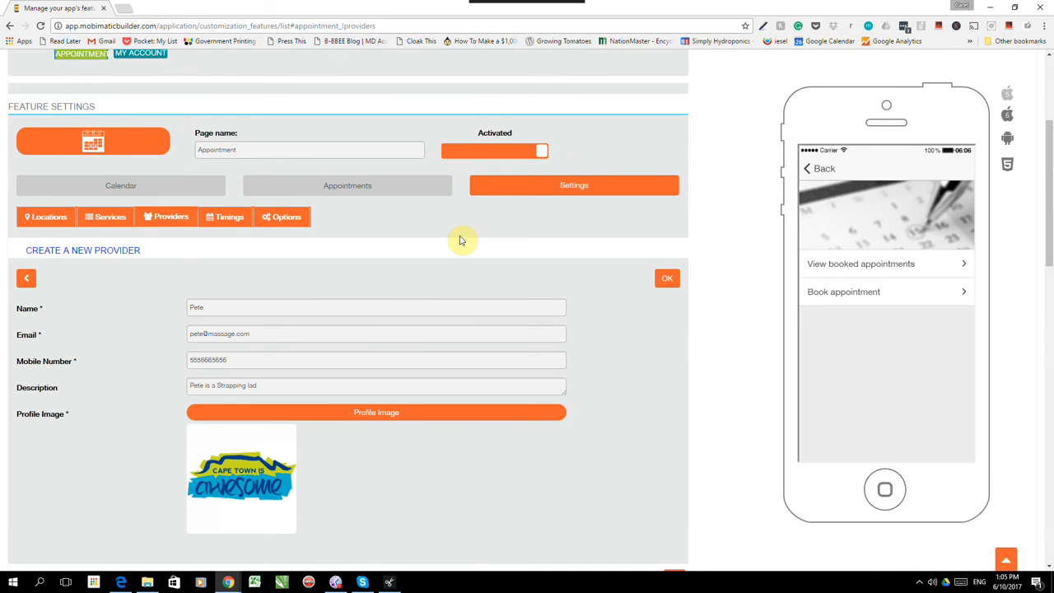
pyautogui.scroll(-1, 461, 238)
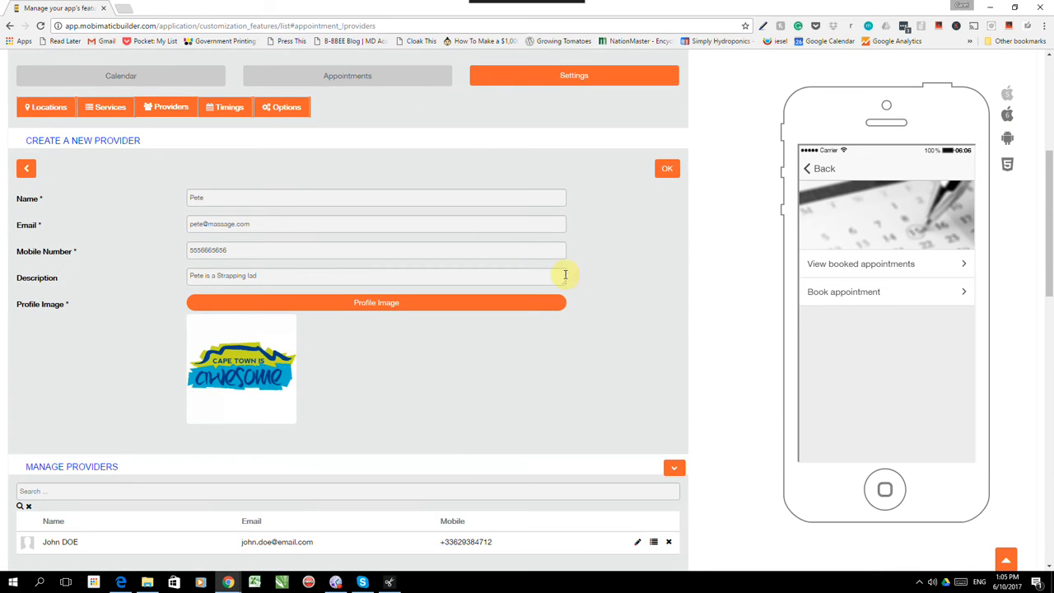
pyautogui.scroll(1, 566, 275)
pyautogui.click(669, 224)
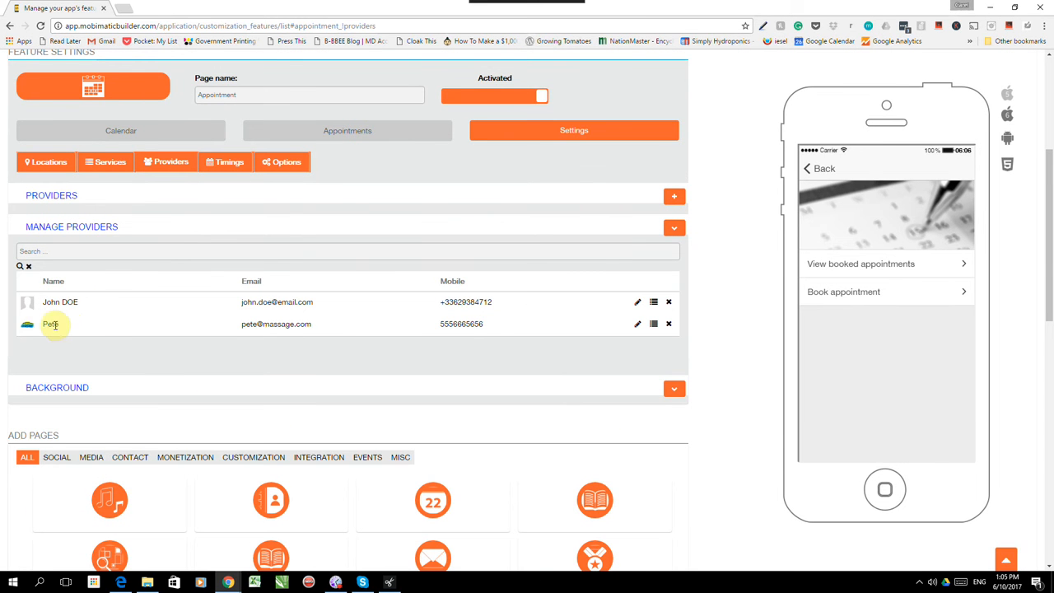
# - Assign the new provider the Hot Stone massage service at Miami
pyautogui.click(654, 323)
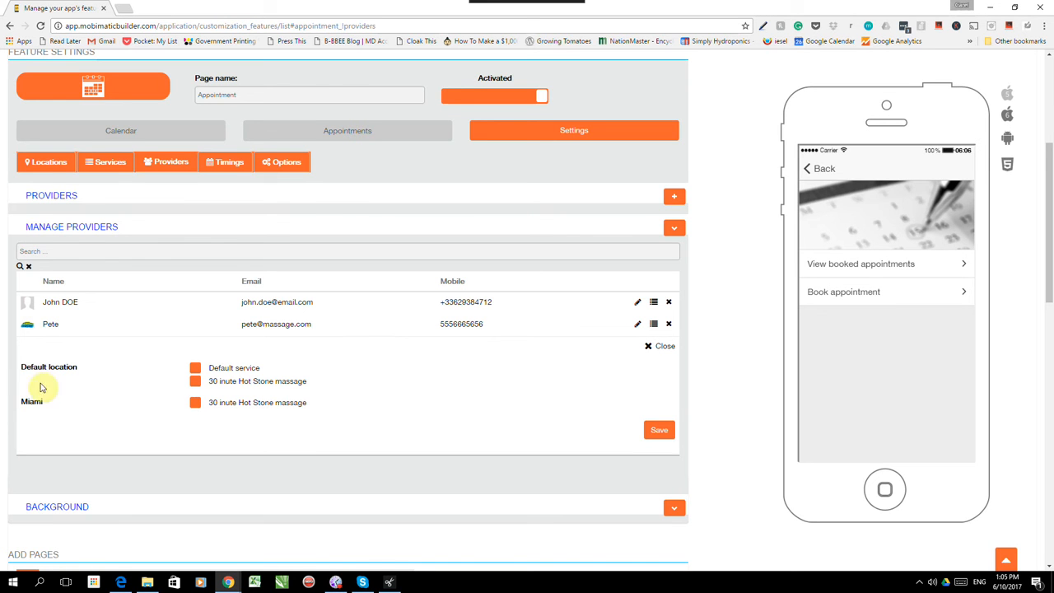
pyautogui.click(196, 407)
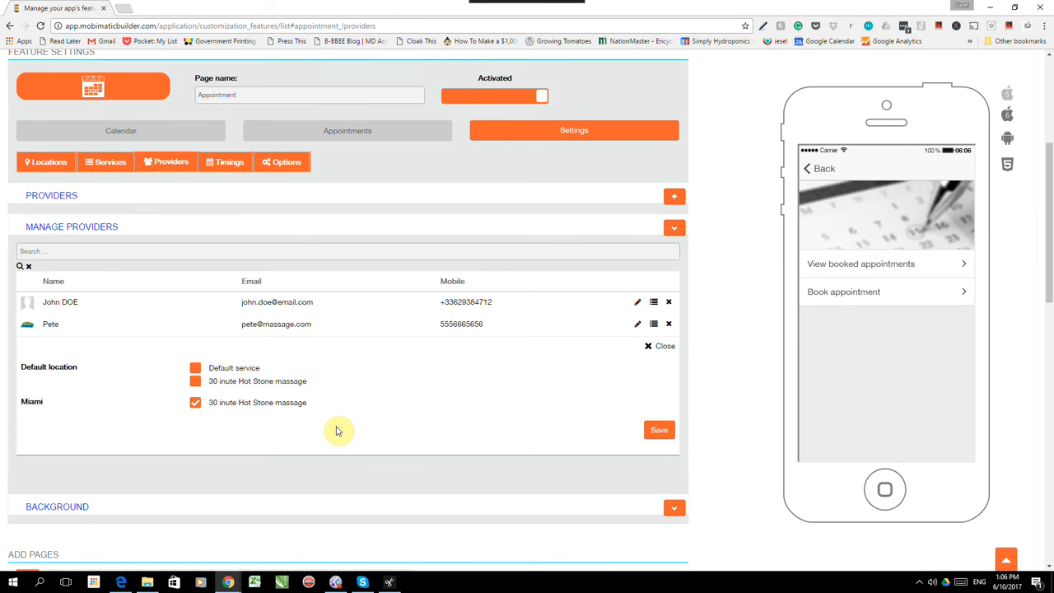
pyautogui.click(667, 432)
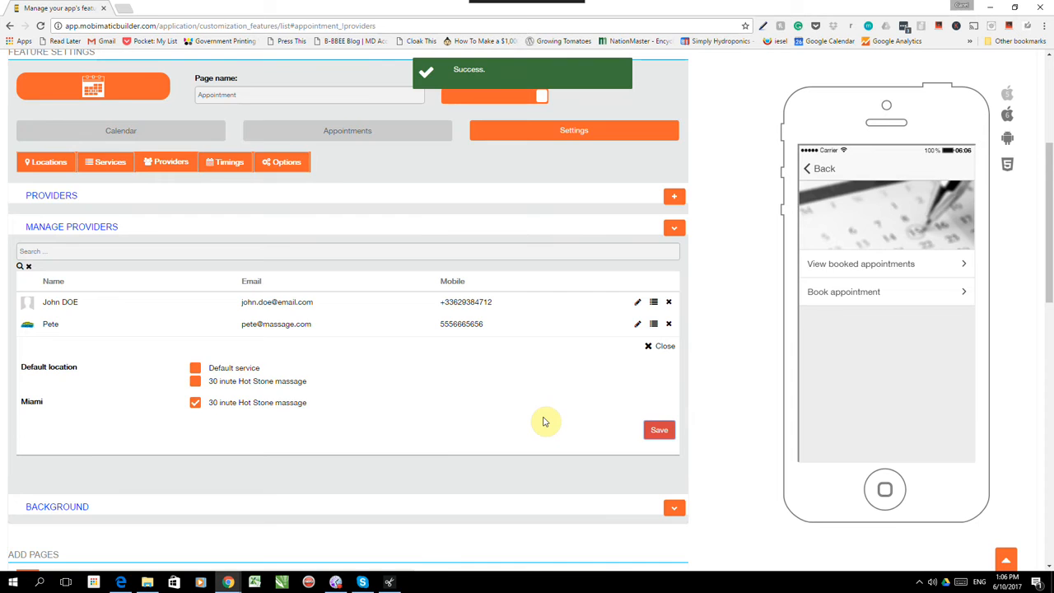
# - Assign the first provider the Hot Stone massage service at Default location
pyautogui.click(654, 304)
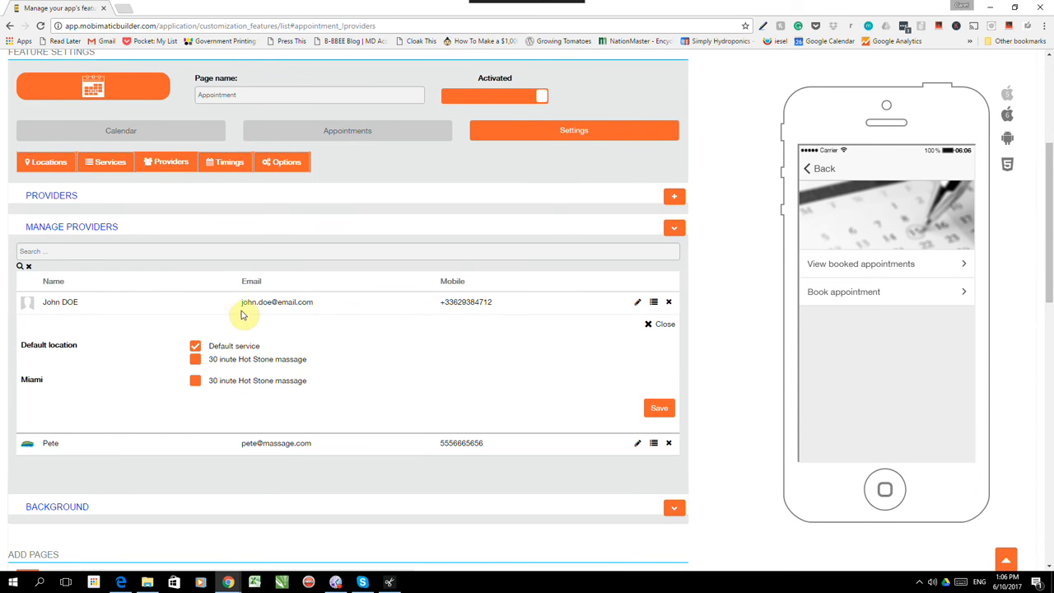
pyautogui.click(195, 360)
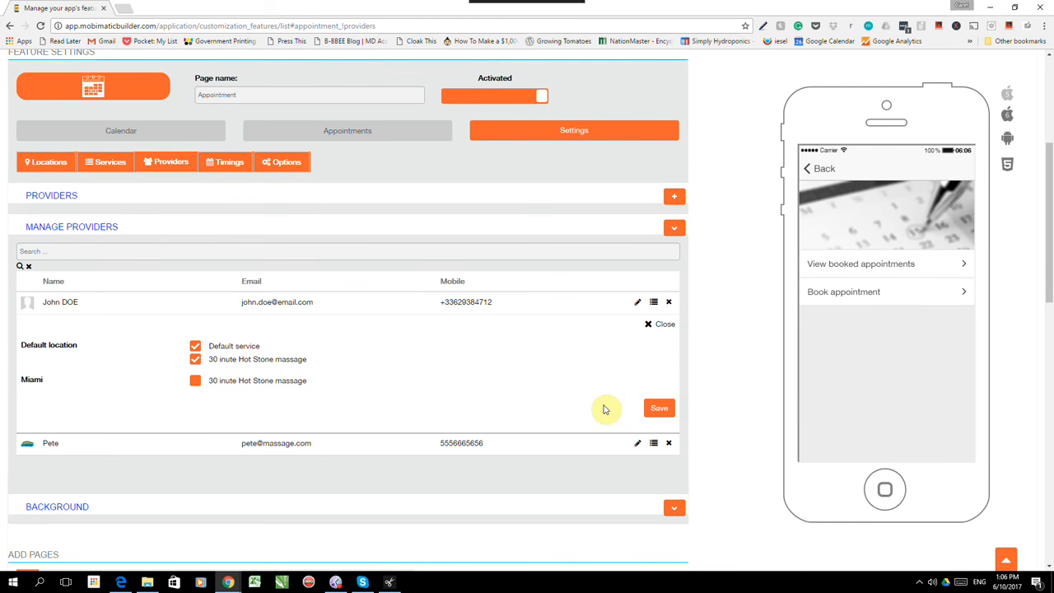
pyautogui.click(660, 412)
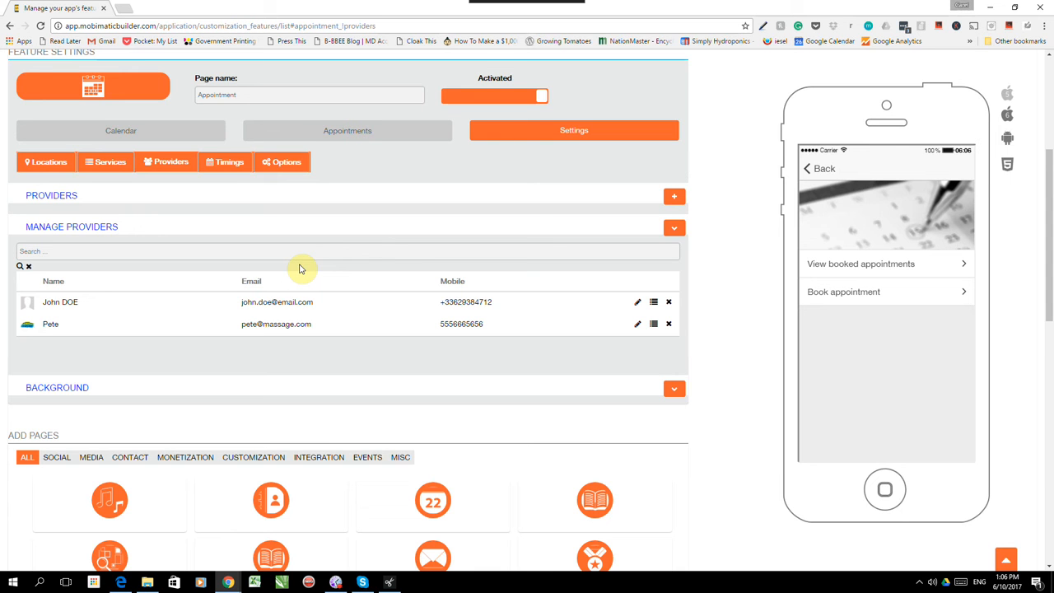
# - Open a provider's business hours from Timings and mark all seven days as working
pyautogui.click(225, 167)
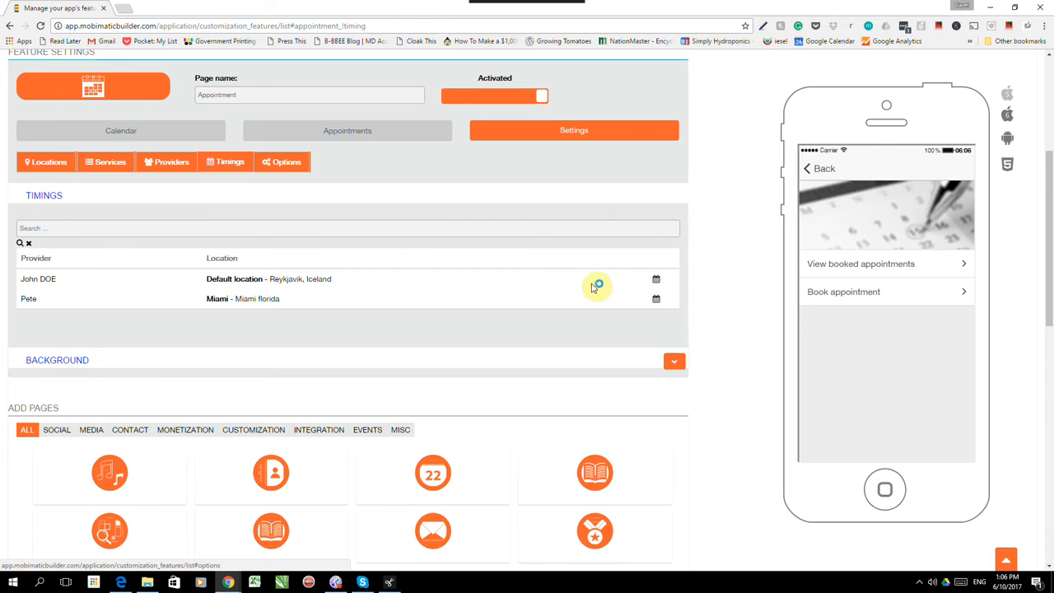
pyautogui.click(657, 299)
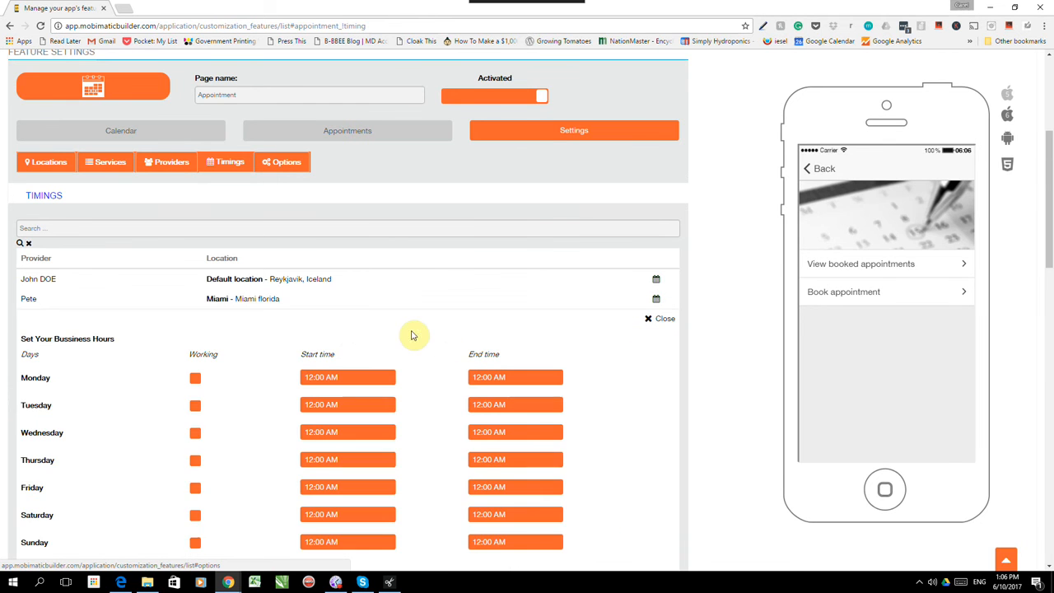
pyautogui.scroll(-2, 303, 306)
pyautogui.click(195, 214)
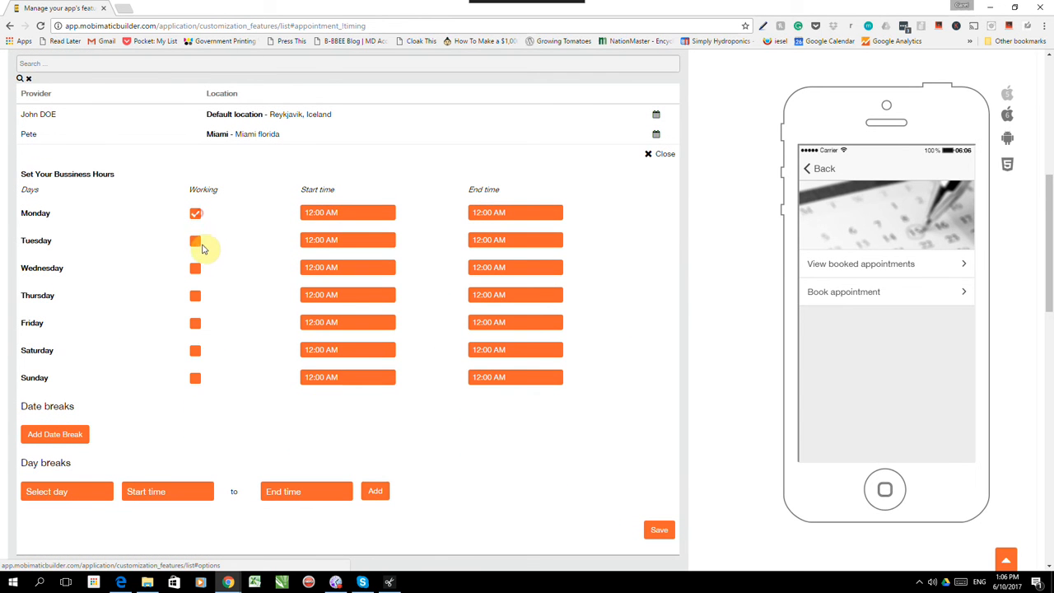
pyautogui.click(195, 240)
pyautogui.click(194, 272)
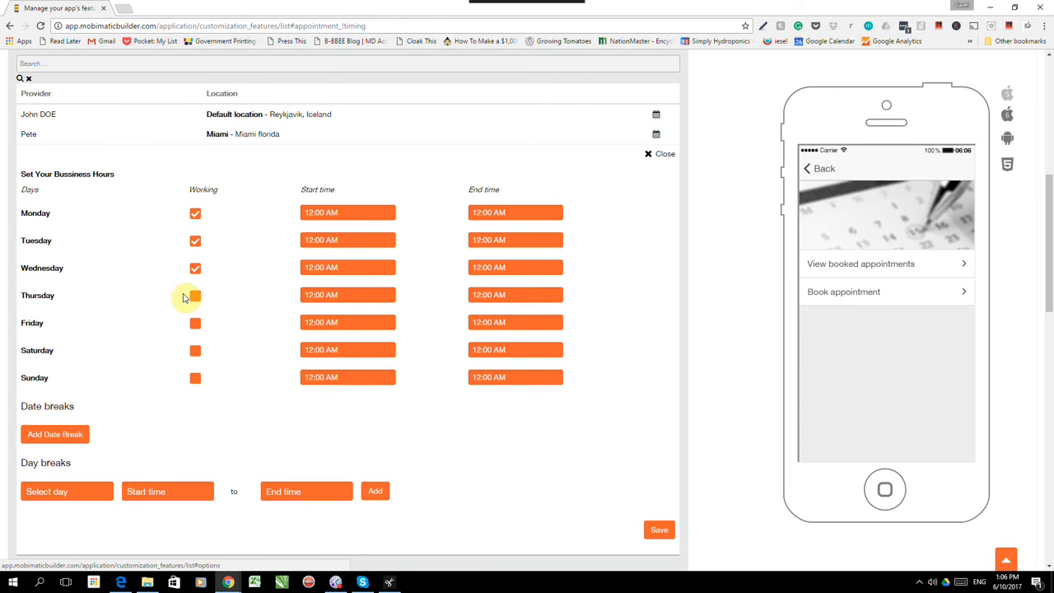
pyautogui.click(197, 298)
pyautogui.click(197, 326)
pyautogui.click(198, 353)
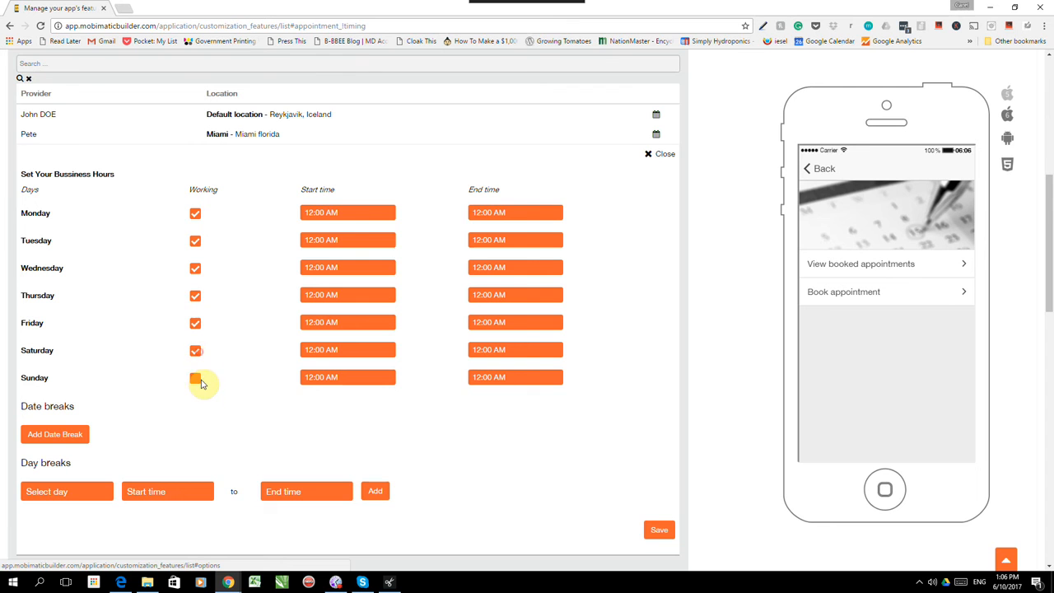
pyautogui.click(198, 381)
# - Set Monday and Tuesday hours to start 6:00 AM and end 10:00 PM
pyautogui.click(340, 212)
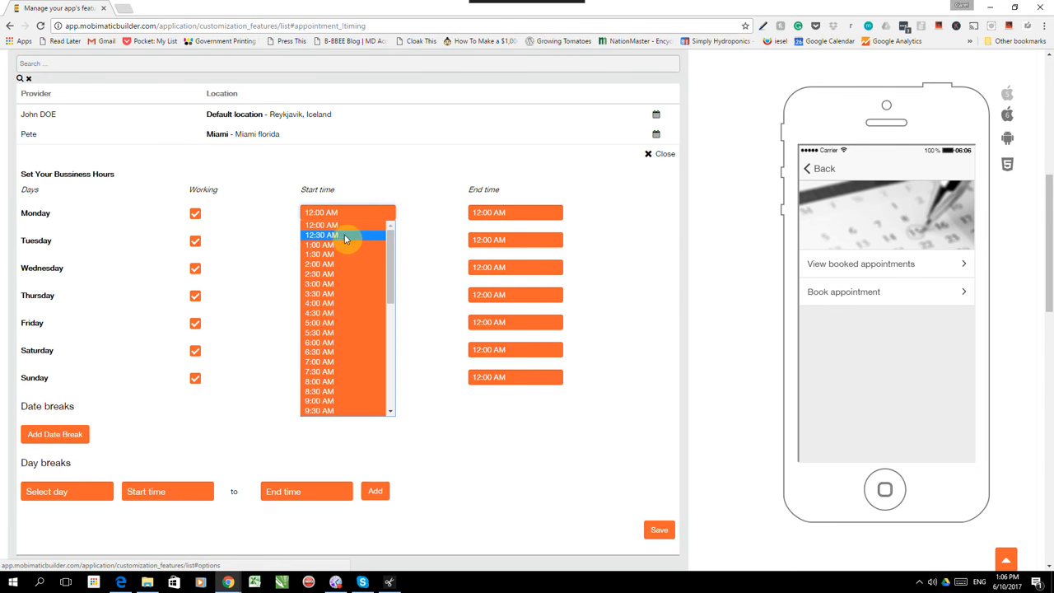
pyautogui.click(326, 342)
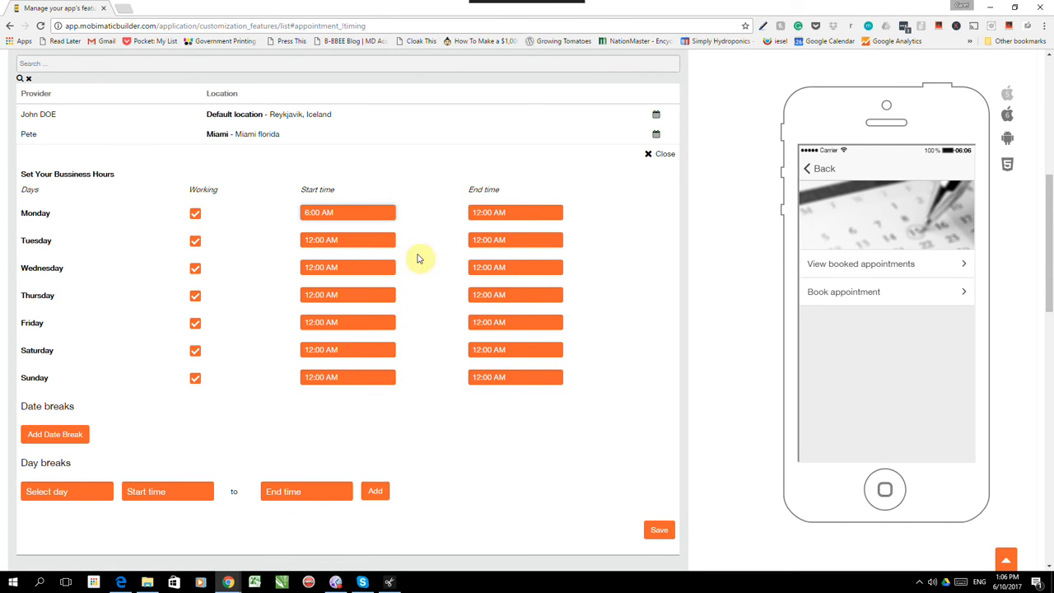
pyautogui.click(506, 214)
pyautogui.scroll(-3, 520, 283)
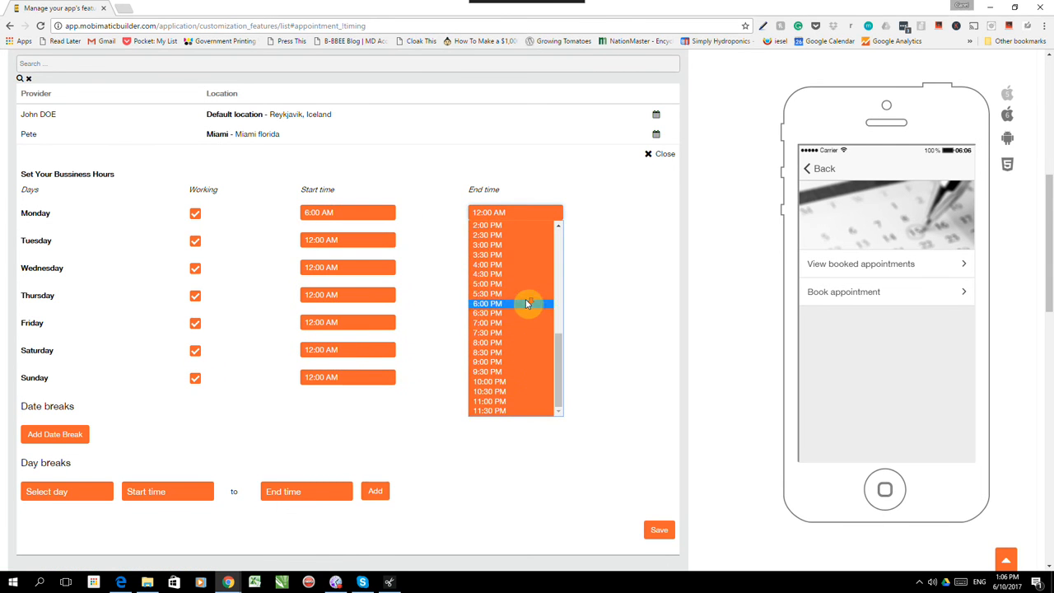
pyautogui.click(495, 381)
pyautogui.click(360, 240)
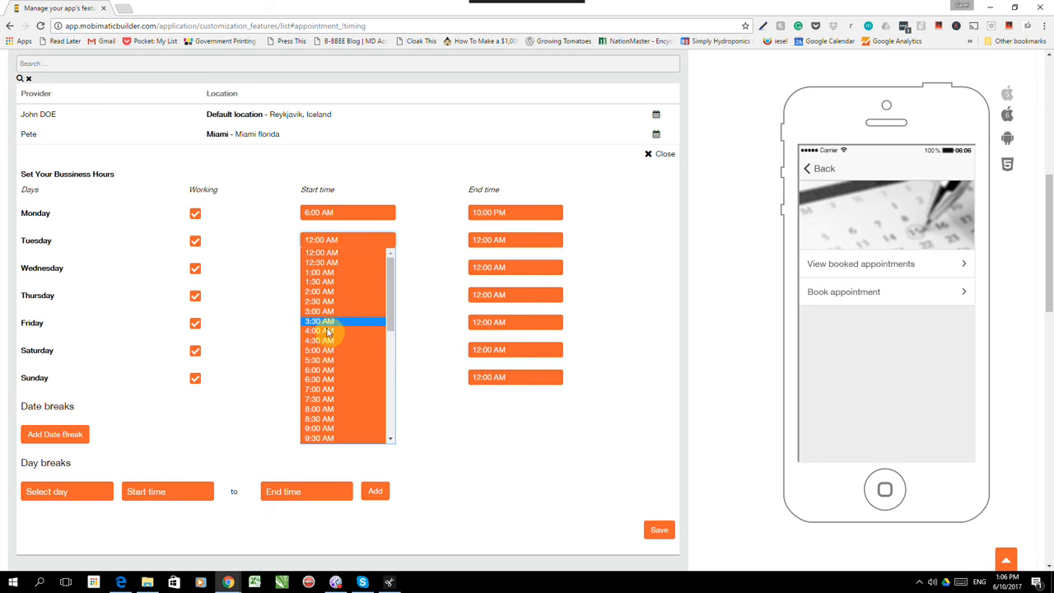
pyautogui.click(325, 369)
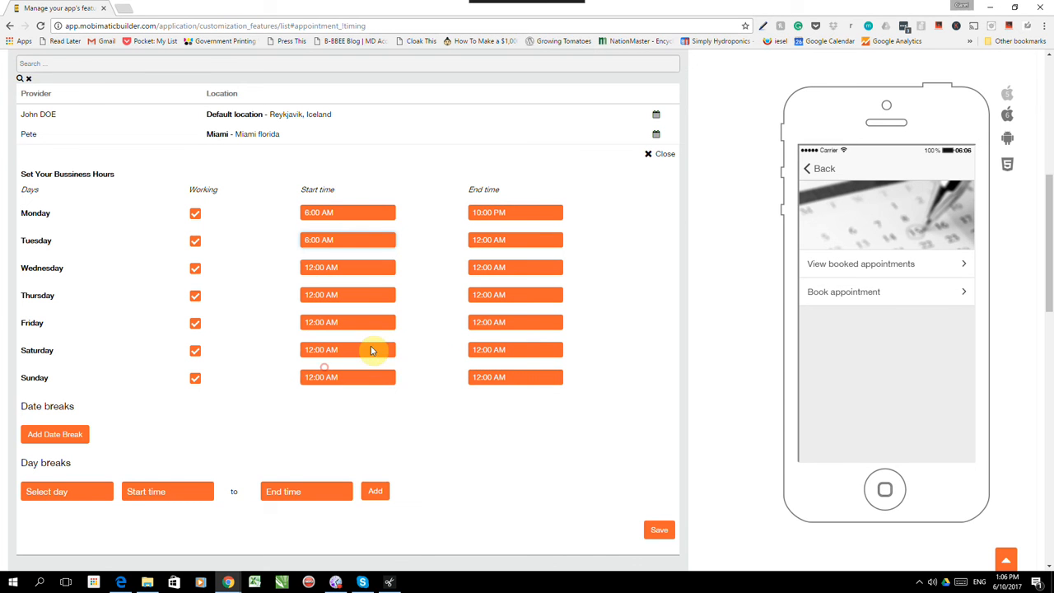
pyautogui.click(519, 240)
pyautogui.scroll(-4, 516, 344)
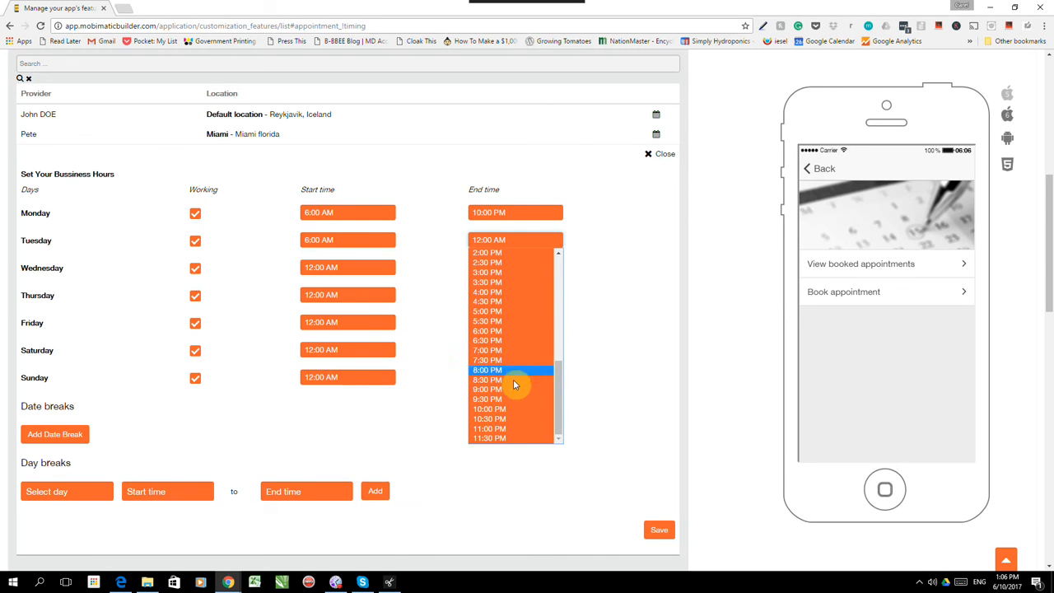
pyautogui.click(497, 409)
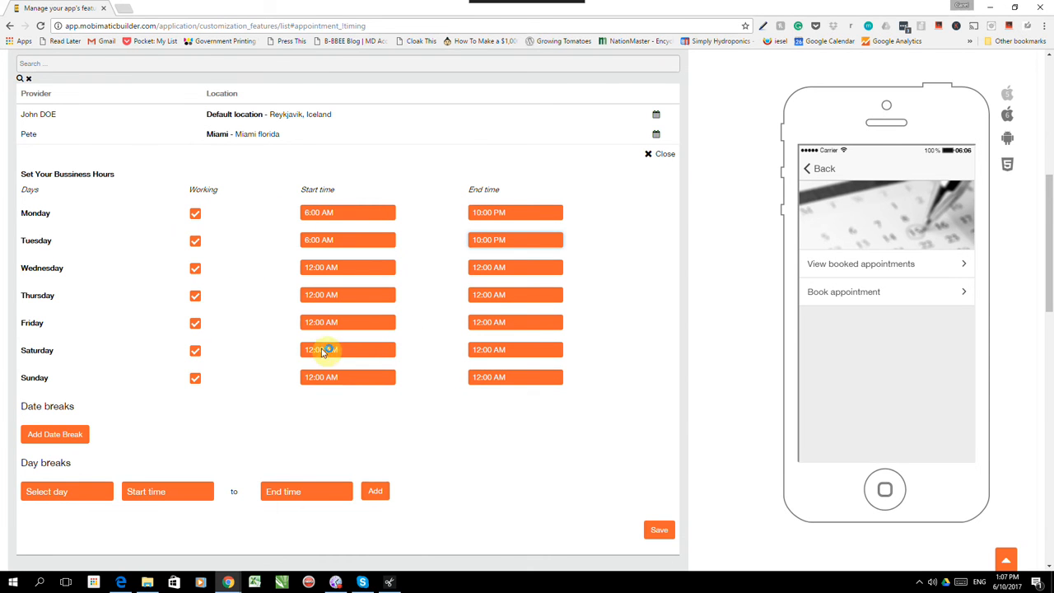
# - Add a date break on 11 June 2017 (11/06/2017) to the provider's hours
pyautogui.click(56, 435)
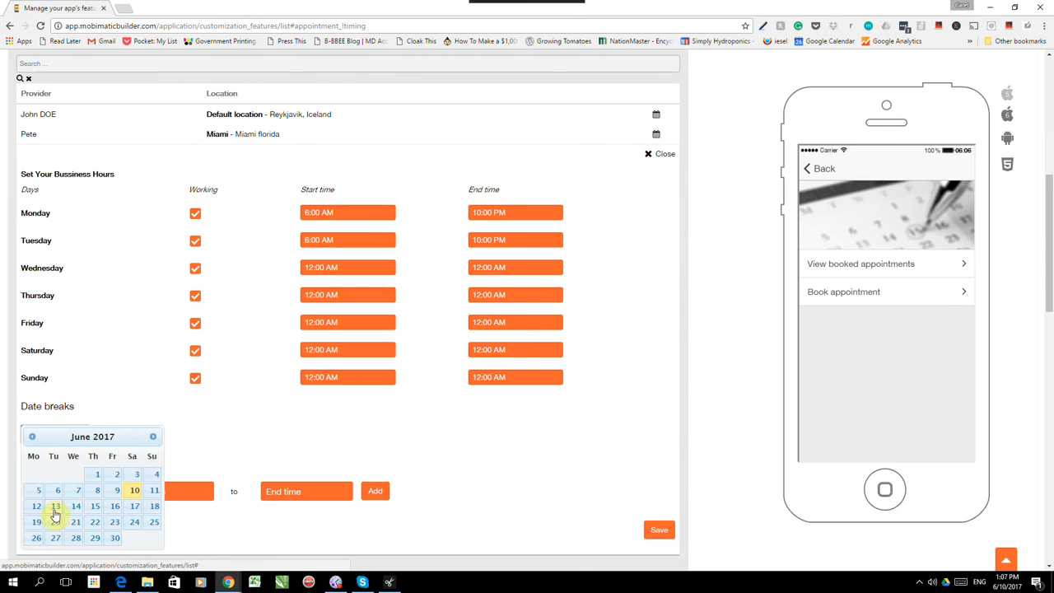
pyautogui.click(156, 490)
pyautogui.click(292, 443)
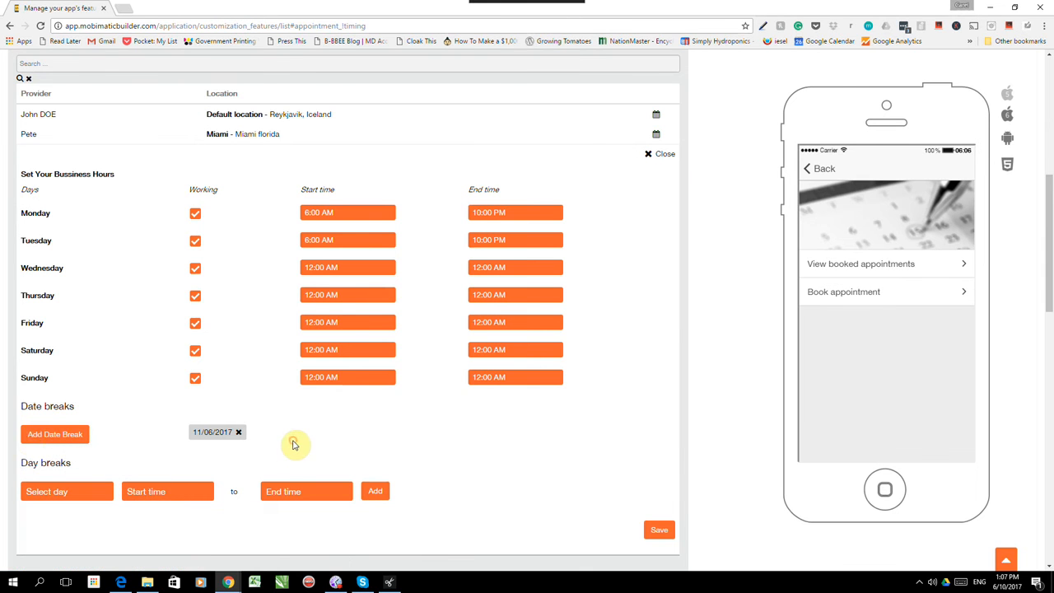
pyautogui.scroll(-2, 103, 412)
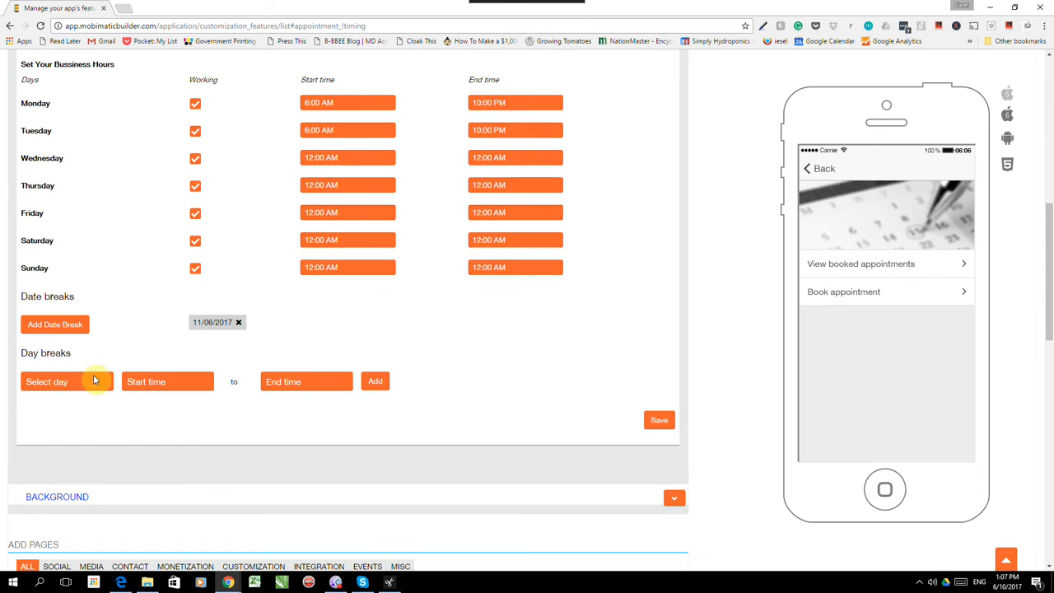
# - Add a Monday day break from 1:00 PM to 1:30 AM, then save the business hours
pyautogui.click(85, 385)
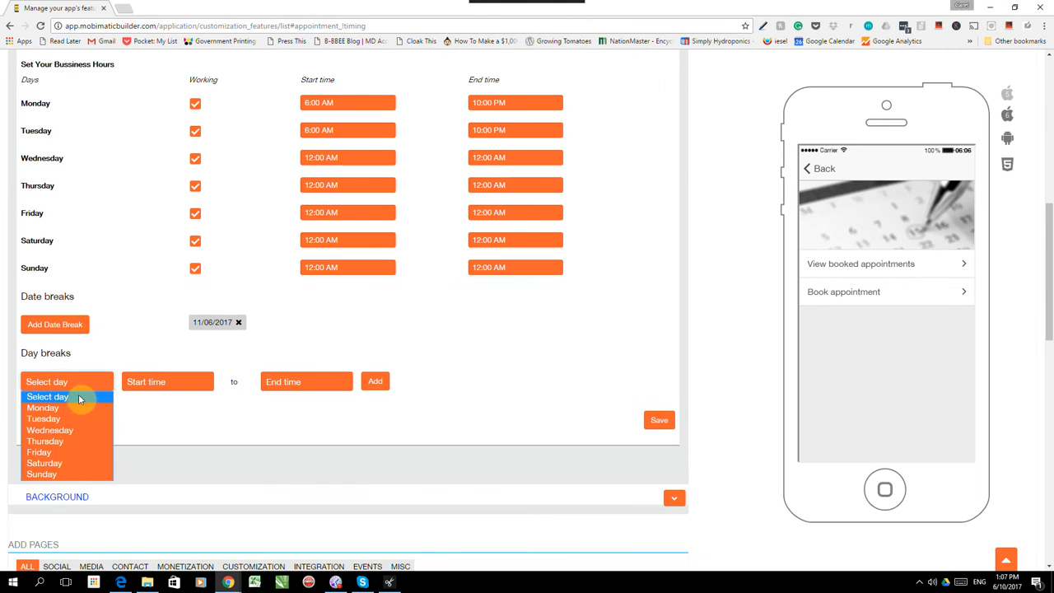
pyautogui.click(63, 411)
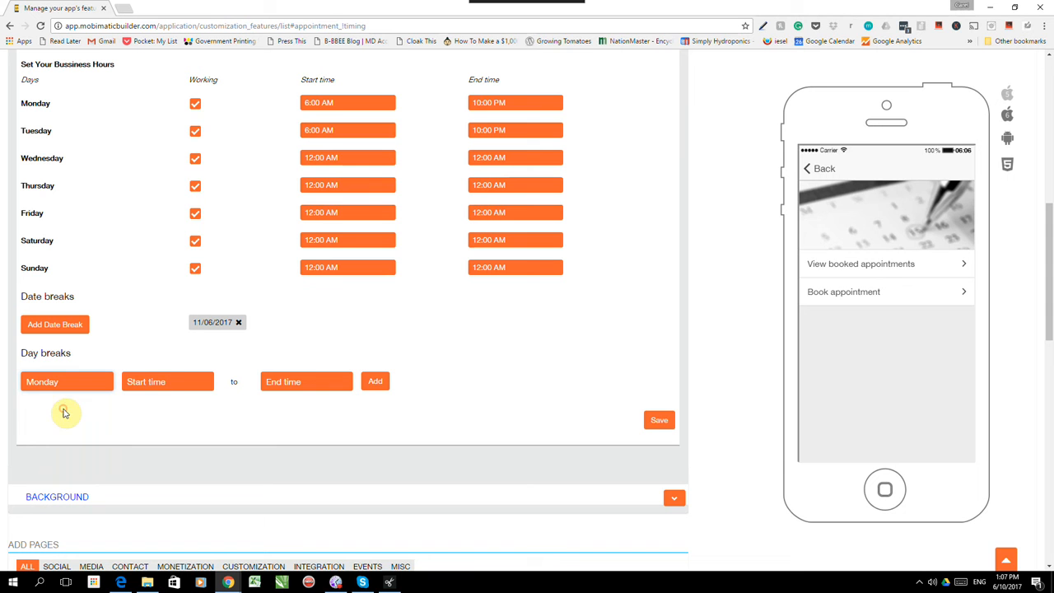
pyautogui.click(169, 387)
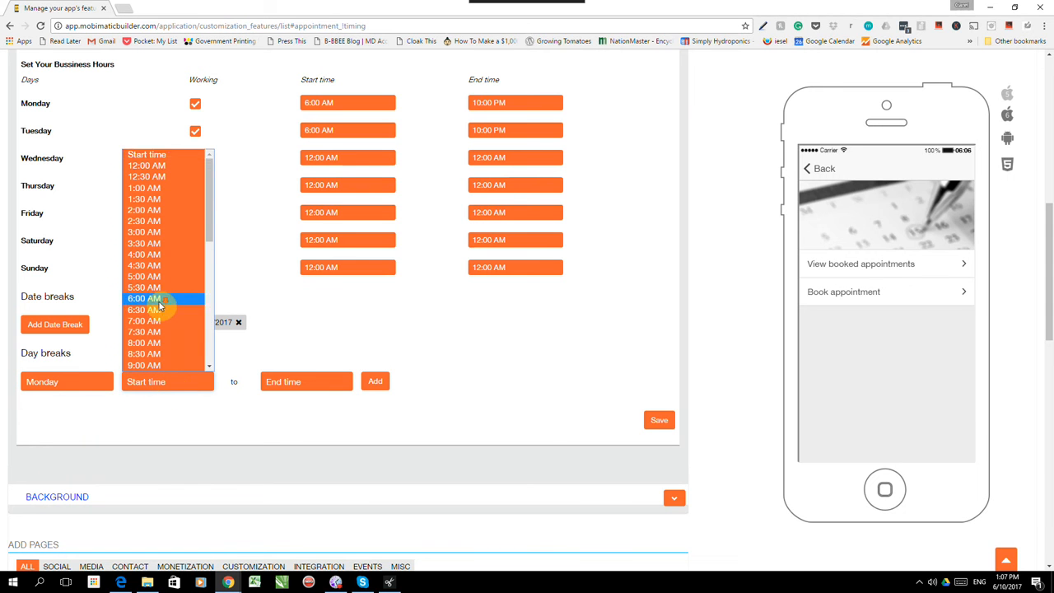
pyautogui.scroll(-3, 152, 301)
pyautogui.click(148, 235)
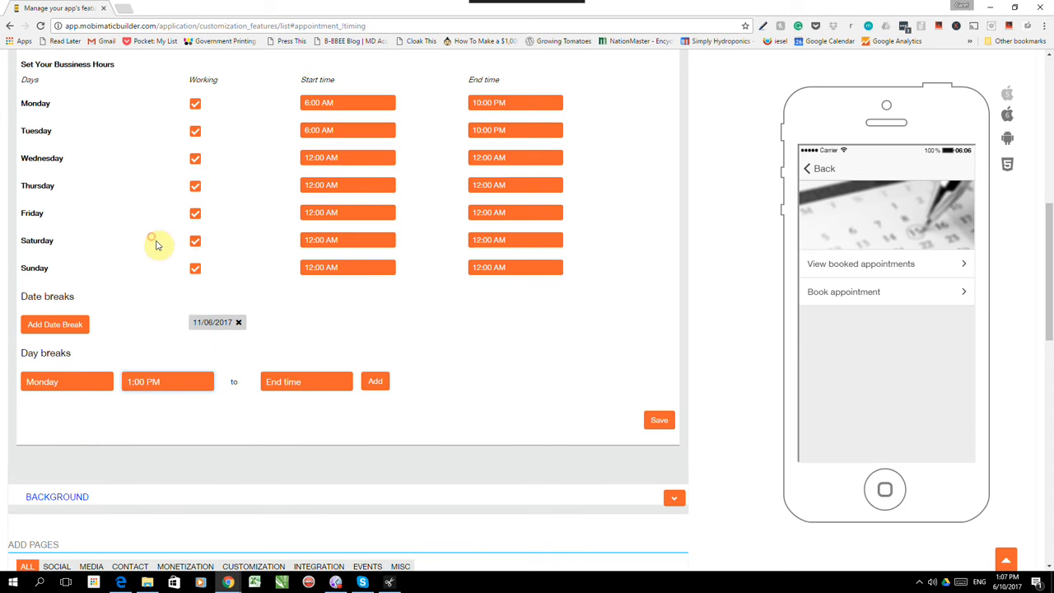
pyautogui.click(315, 383)
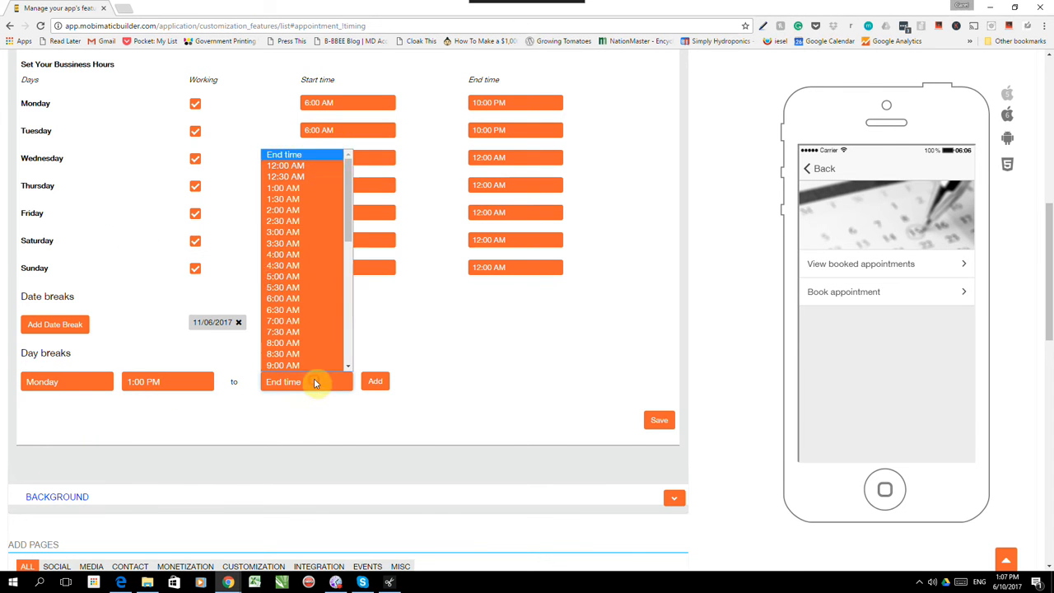
pyautogui.click(288, 198)
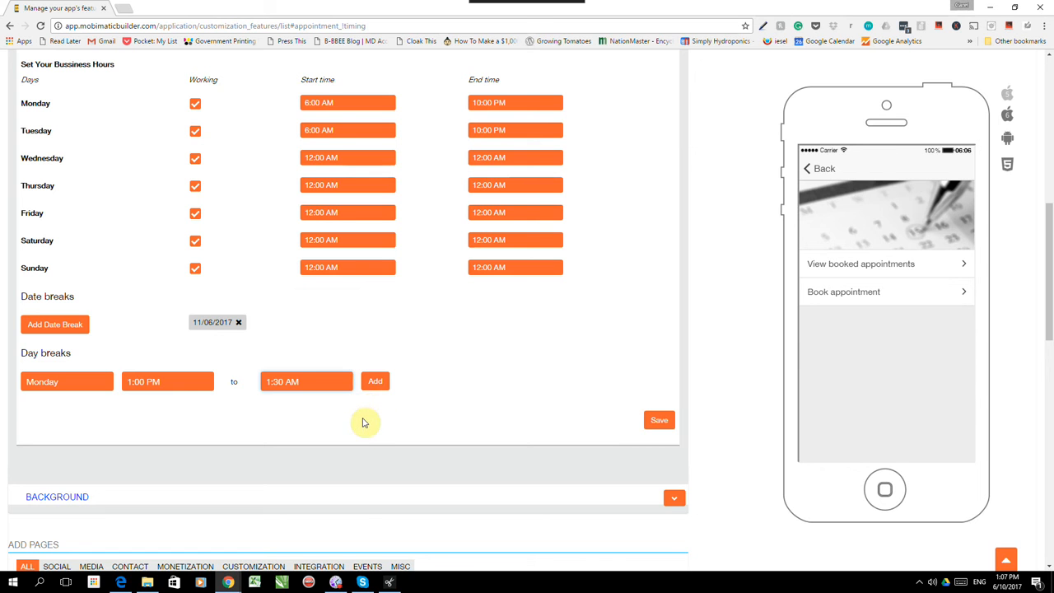
pyautogui.click(376, 383)
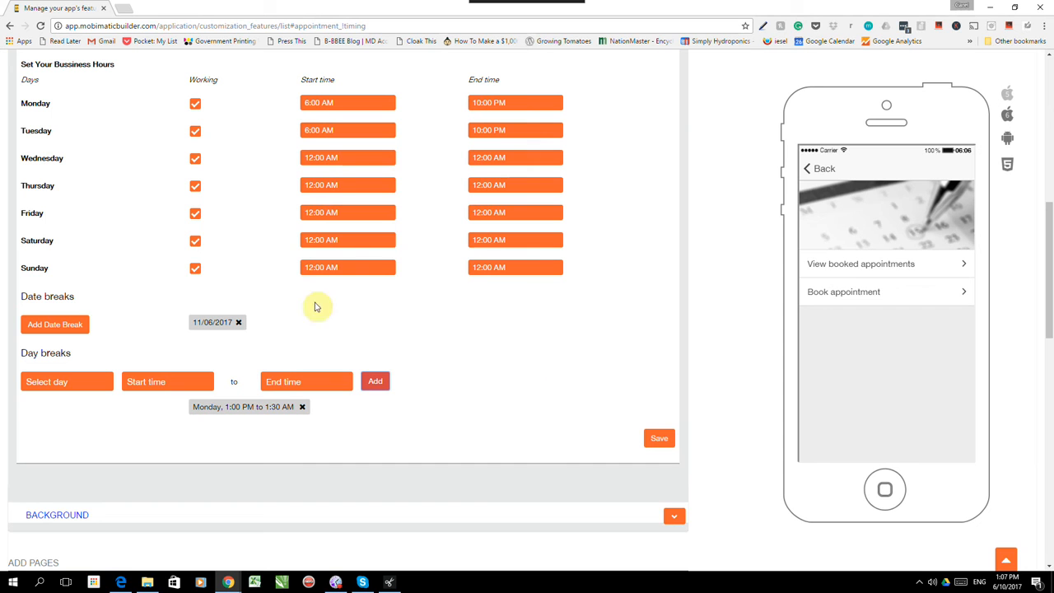
pyautogui.click(655, 442)
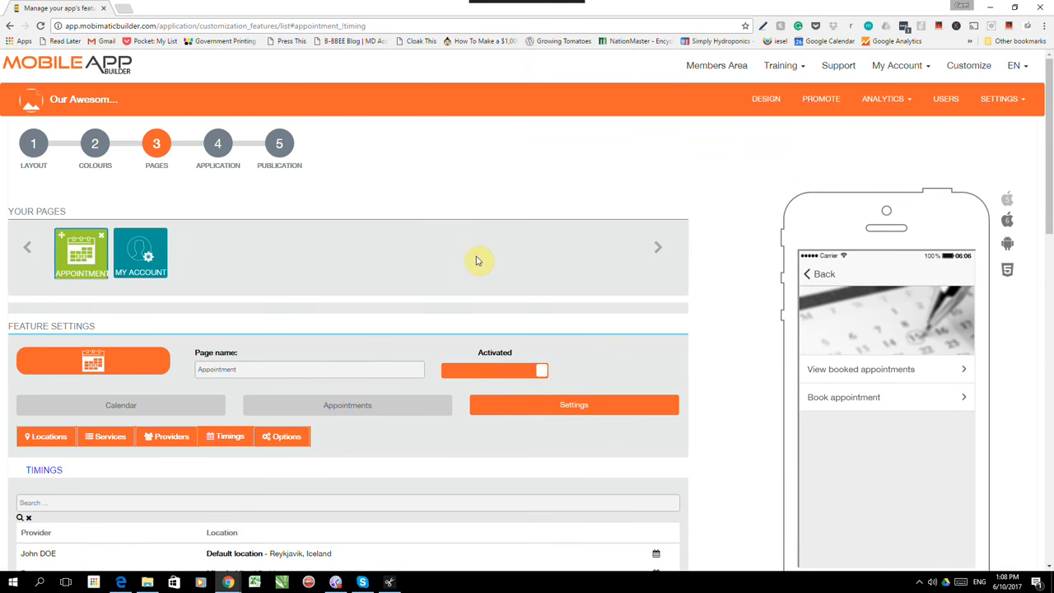
# - Show the appointment Options listing e-mail recipients, time format and design settings
pyautogui.scroll(-2, 403, 255)
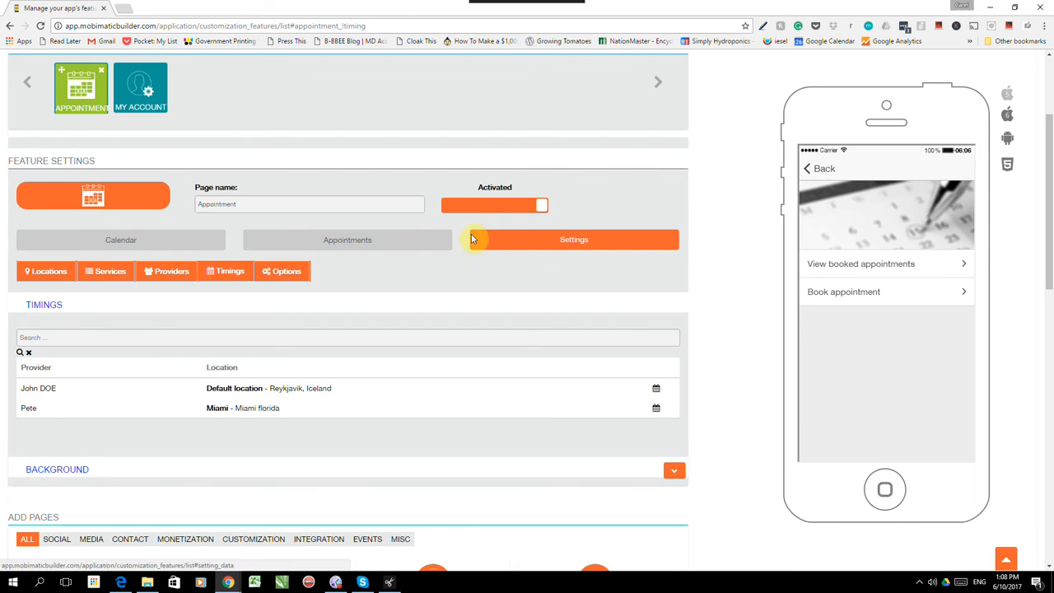
pyautogui.click(280, 273)
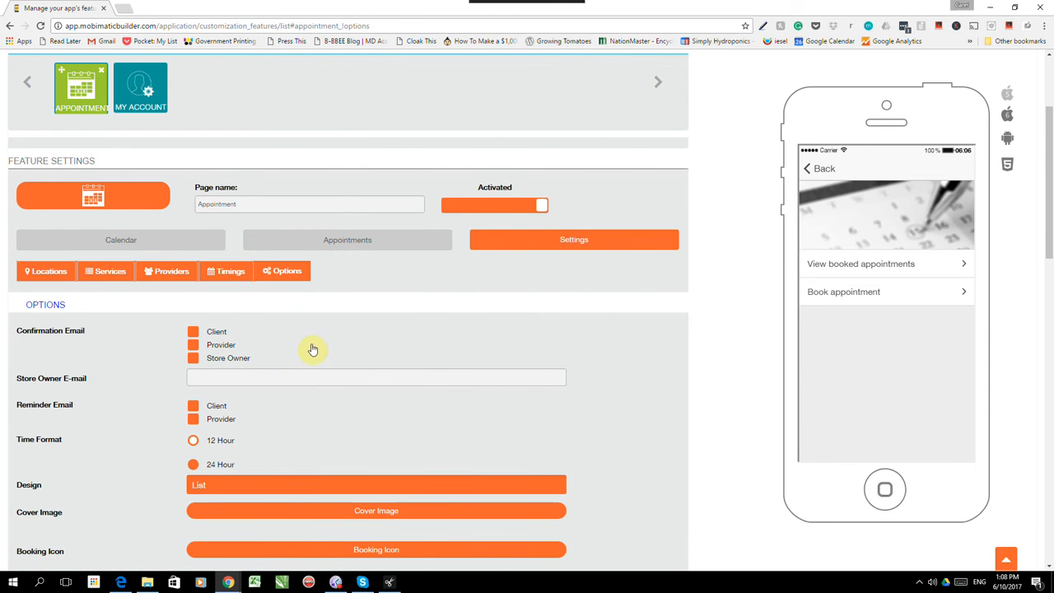
# - Send confirmation e-mails to client and store owner, fill the owner's e-mail, and enable reminders
pyautogui.click(195, 332)
pyautogui.click(195, 358)
pyautogui.click(372, 379)
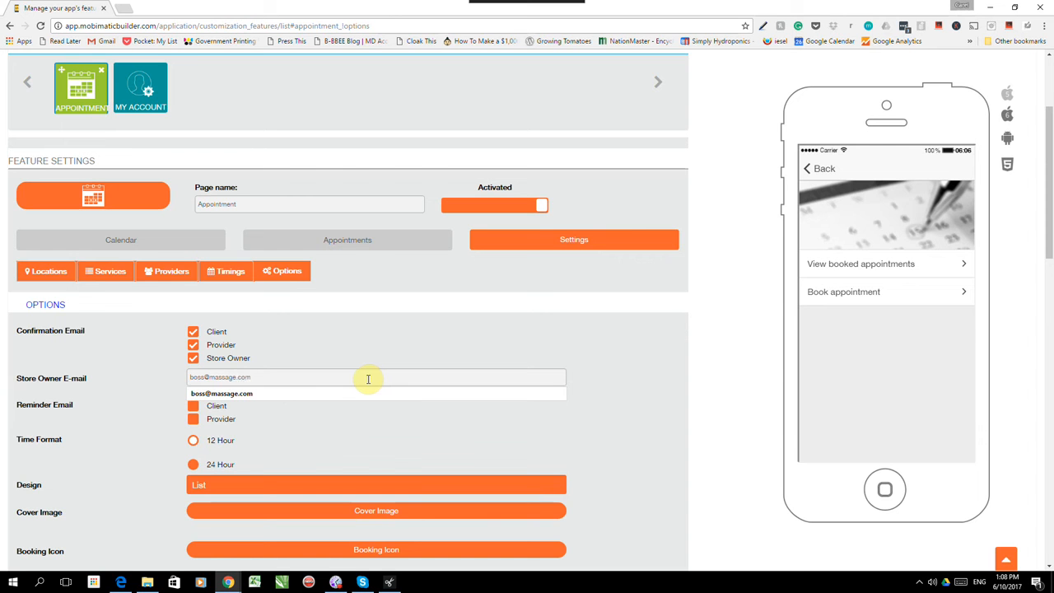
pyautogui.click(312, 395)
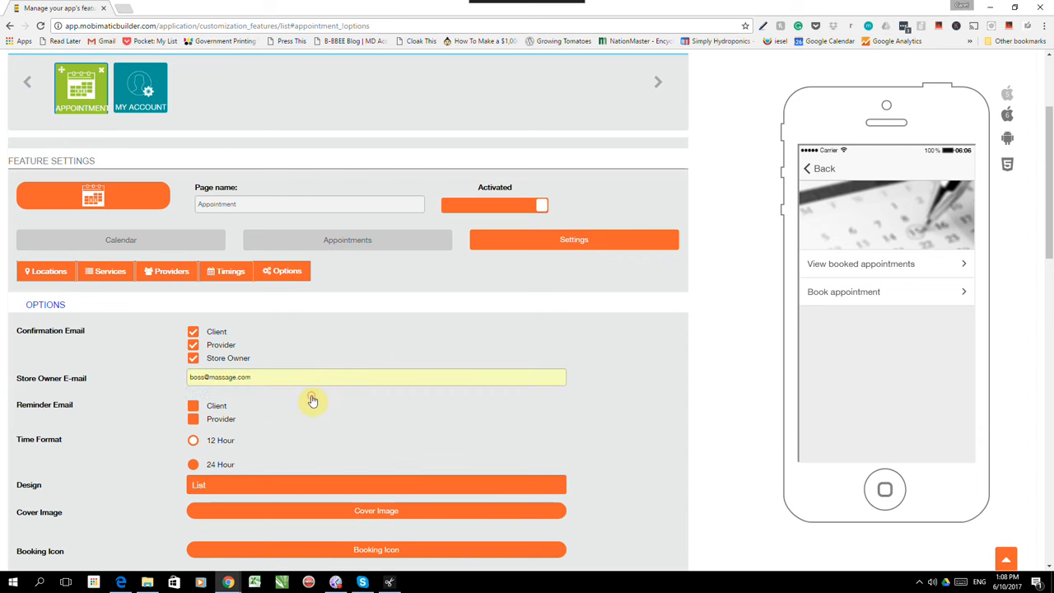
pyautogui.click(194, 421)
pyautogui.scroll(-2, 271, 424)
pyautogui.click(200, 366)
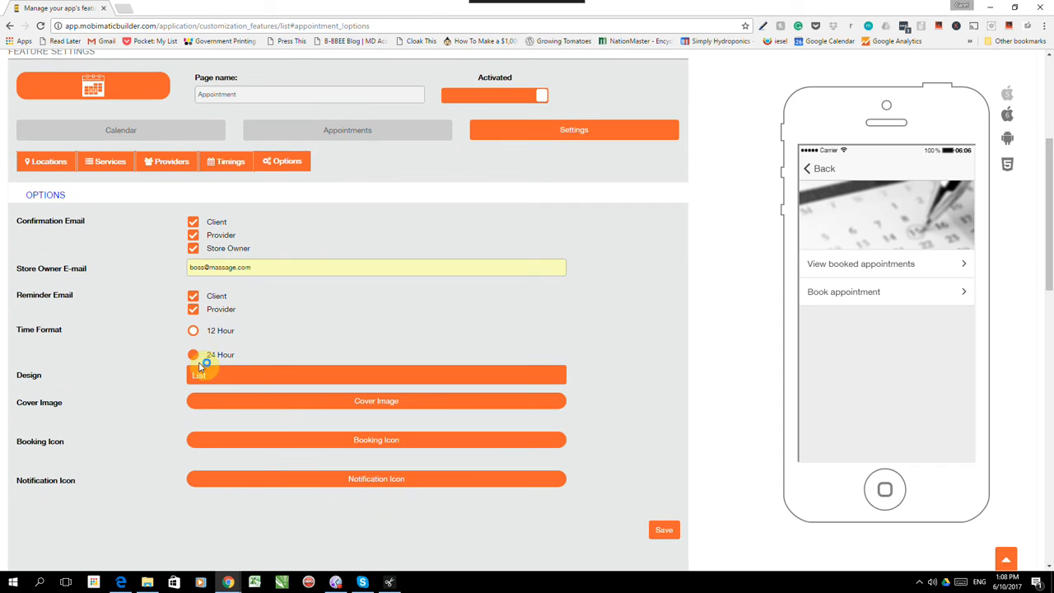
# - Switch time format to 12 Hour, keep the List design after trying Card, and save
pyautogui.click(194, 329)
pyautogui.click(264, 379)
pyautogui.click(252, 392)
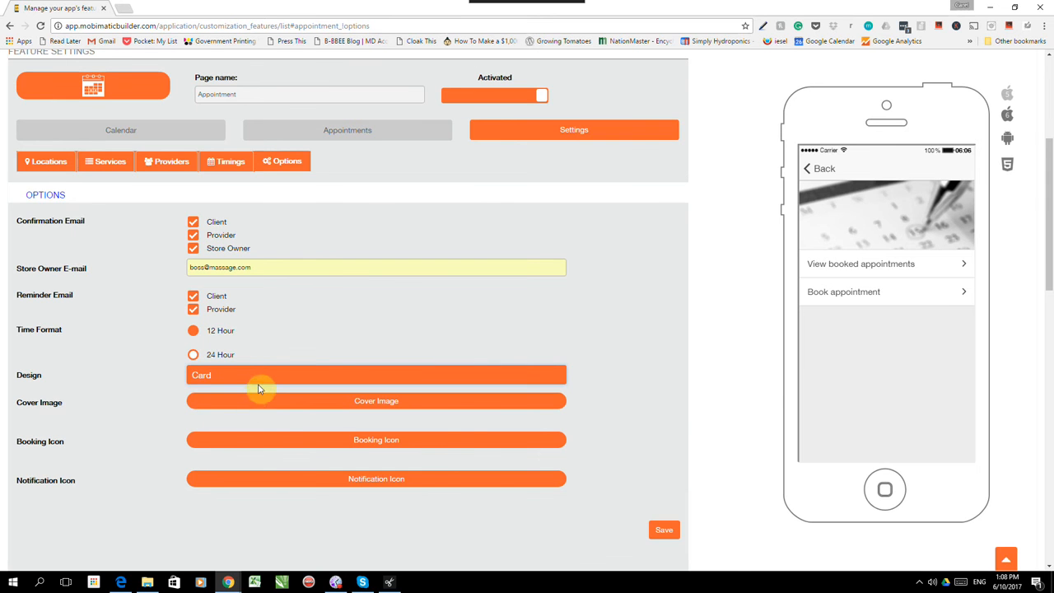
pyautogui.click(264, 382)
pyautogui.click(237, 401)
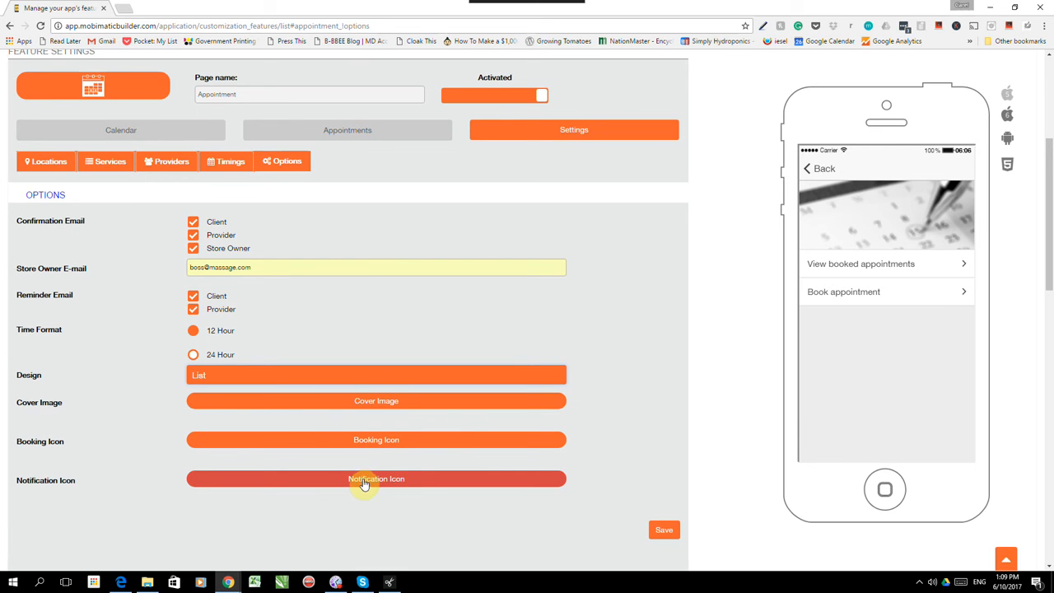
pyautogui.click(664, 532)
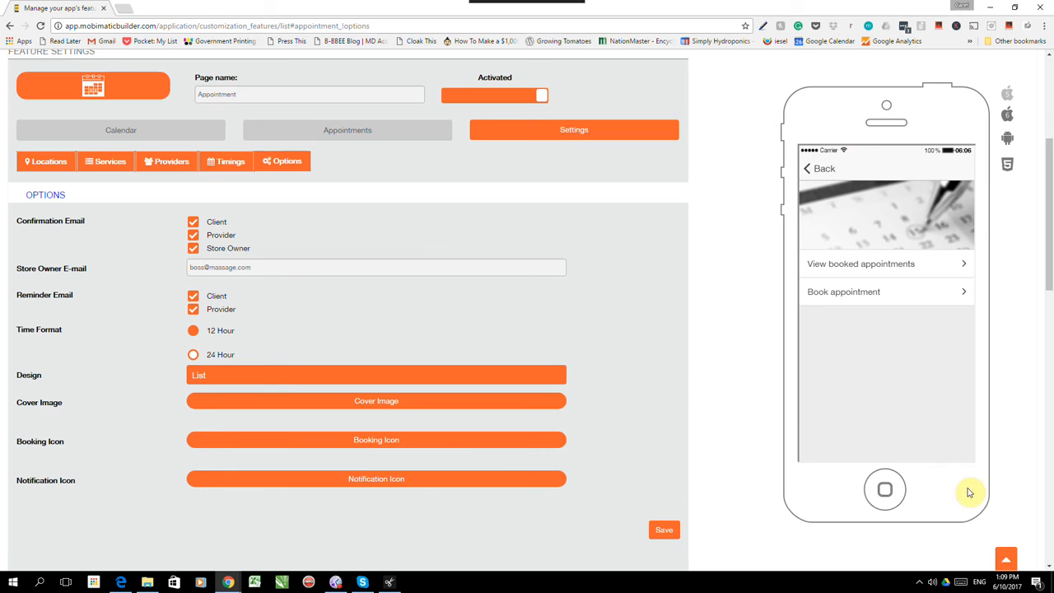
# - In the phone preview, book at Miami, choose the Hot Stone massage and the provider
pyautogui.click(853, 296)
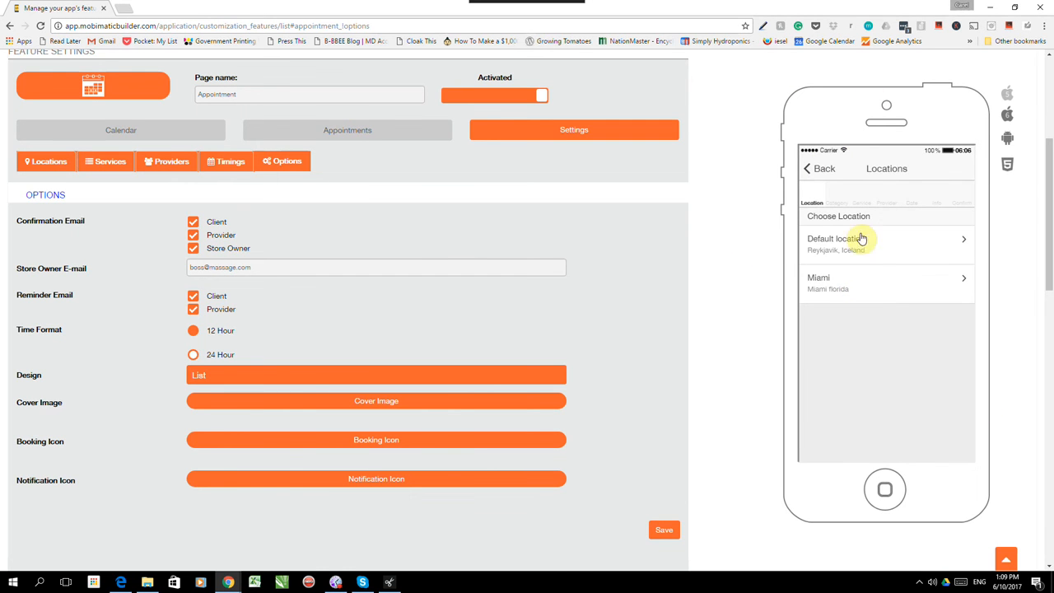
pyautogui.click(838, 283)
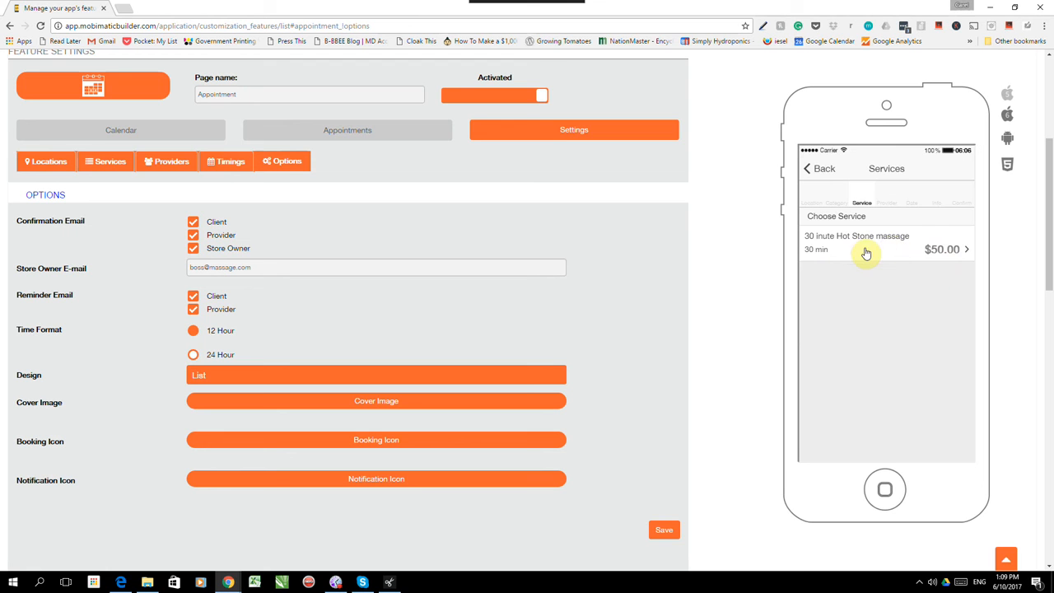
pyautogui.click(869, 249)
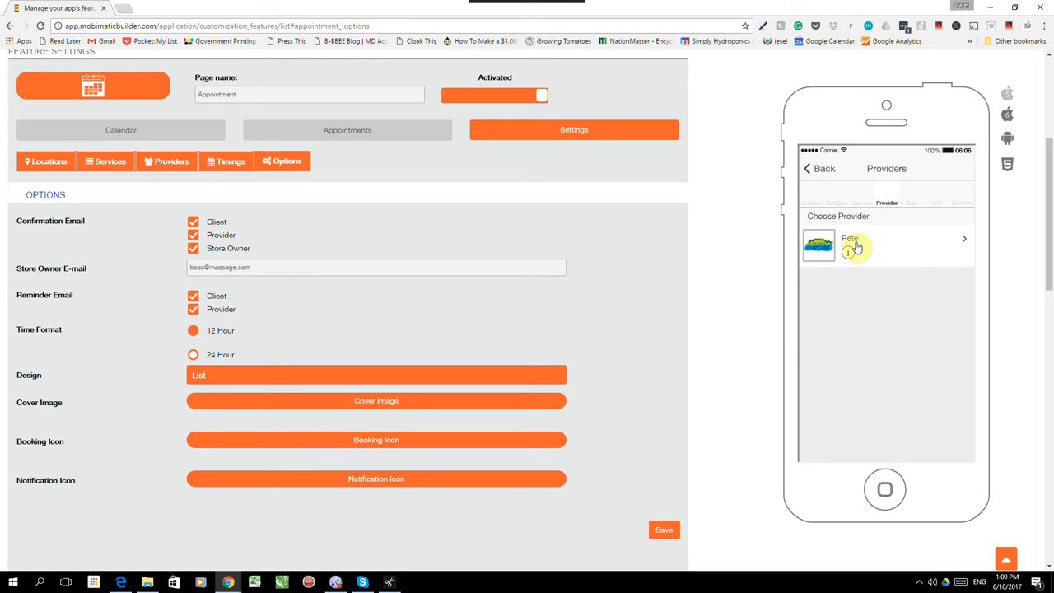
pyautogui.click(849, 255)
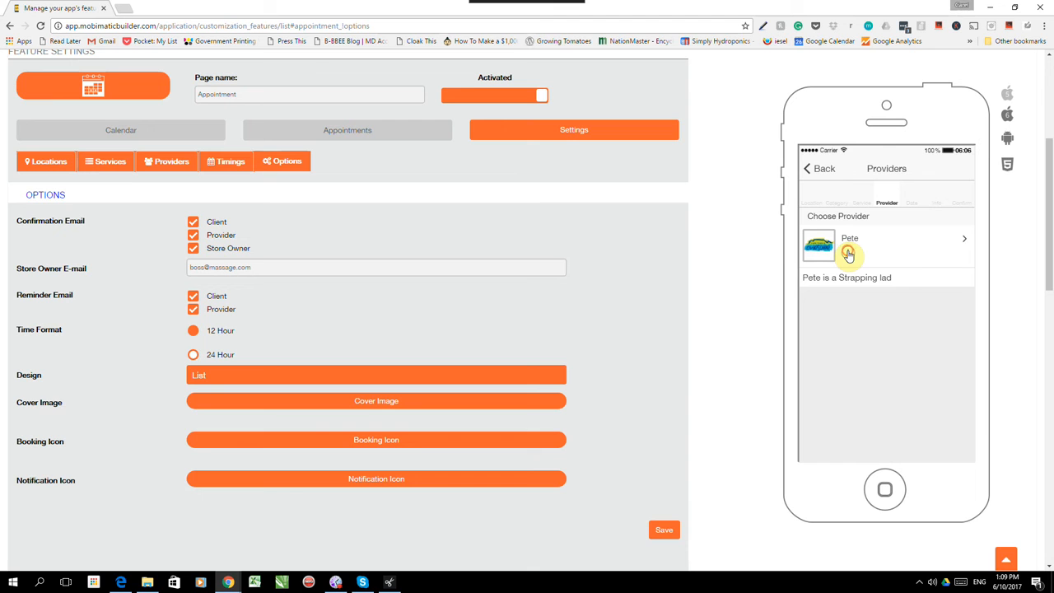
pyautogui.click(849, 256)
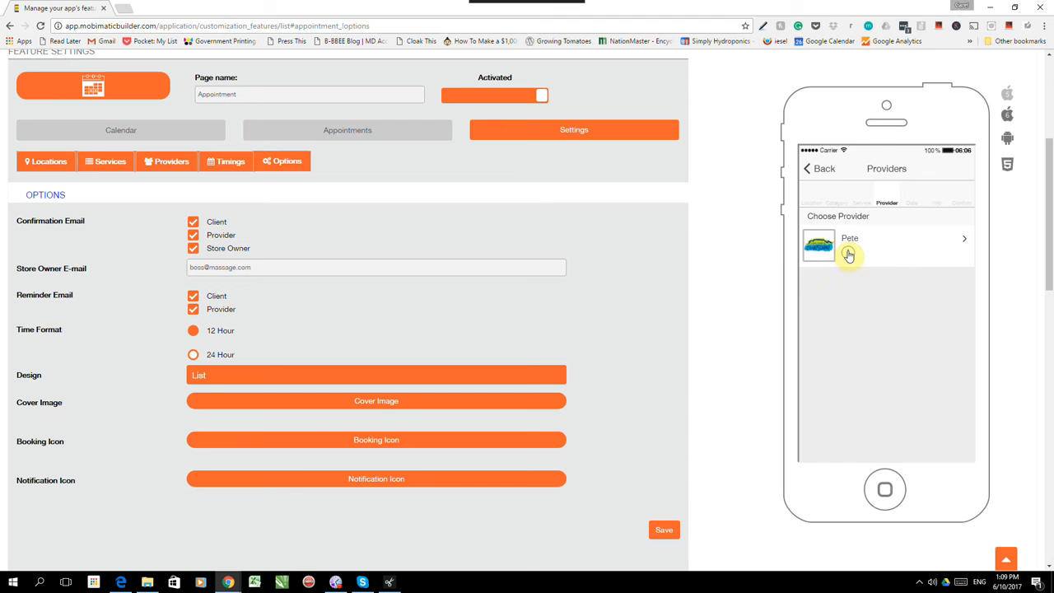
pyautogui.click(954, 241)
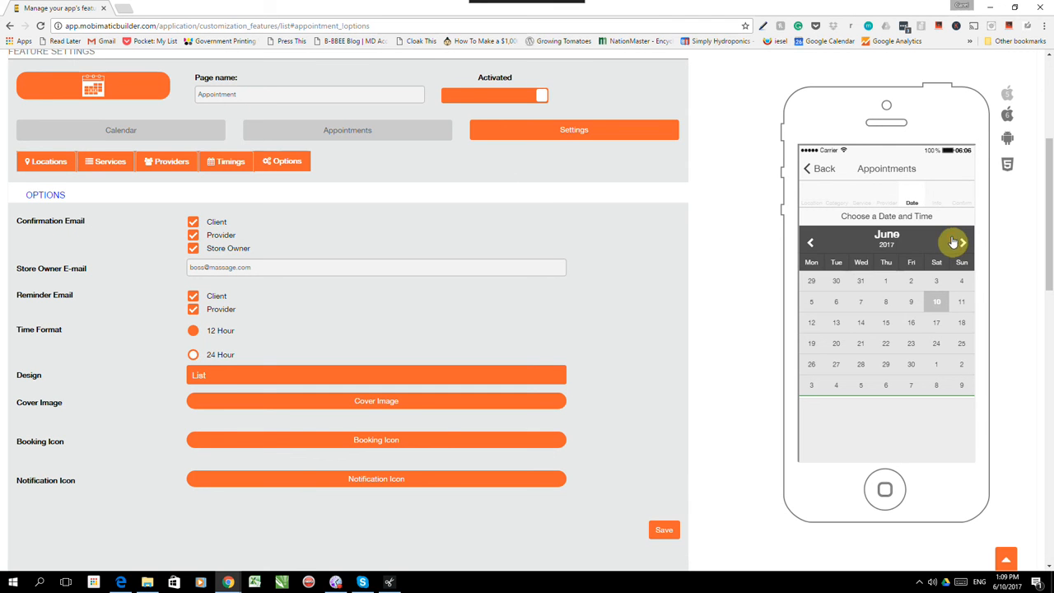
# - Check June 15 and 14, then pick June 13 and book its 08:00 slot
pyautogui.click(886, 325)
pyautogui.click(862, 323)
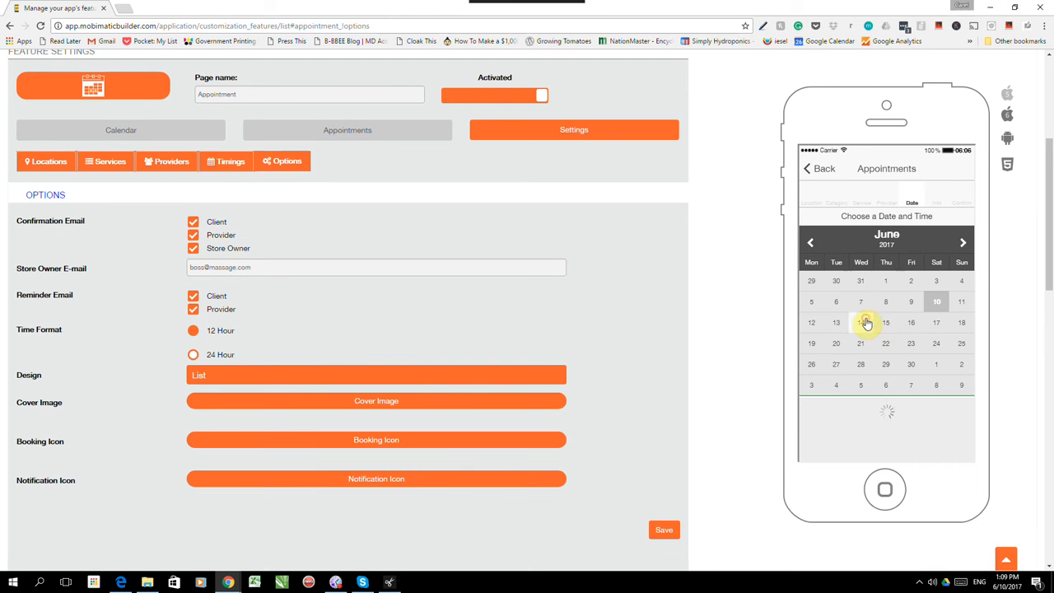
pyautogui.click(836, 322)
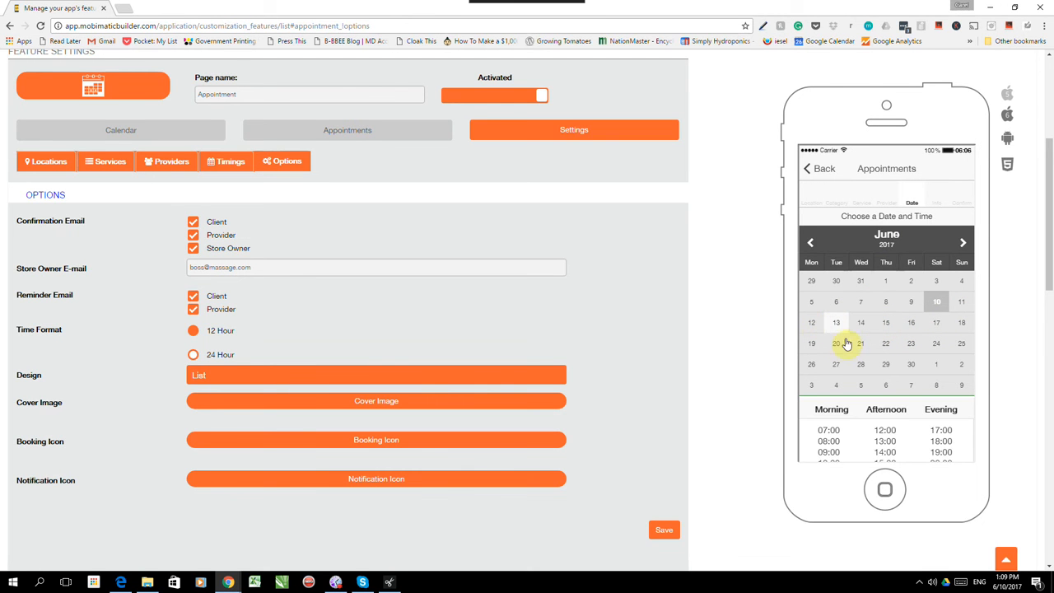
pyautogui.scroll(-2, 885, 404)
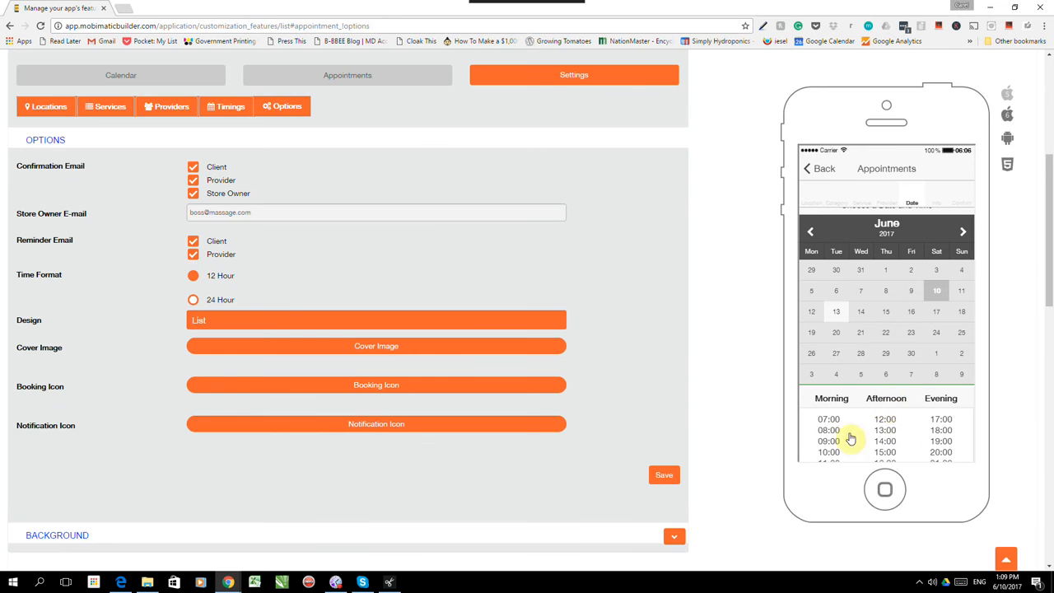
pyautogui.scroll(-2, 888, 425)
pyautogui.scroll(2, 886, 424)
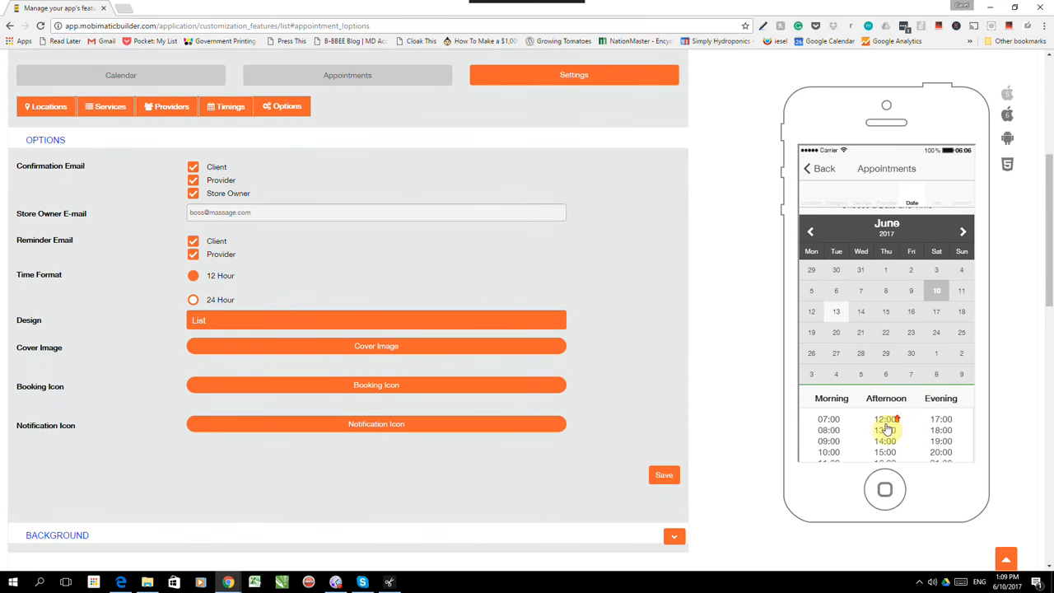
pyautogui.click(829, 430)
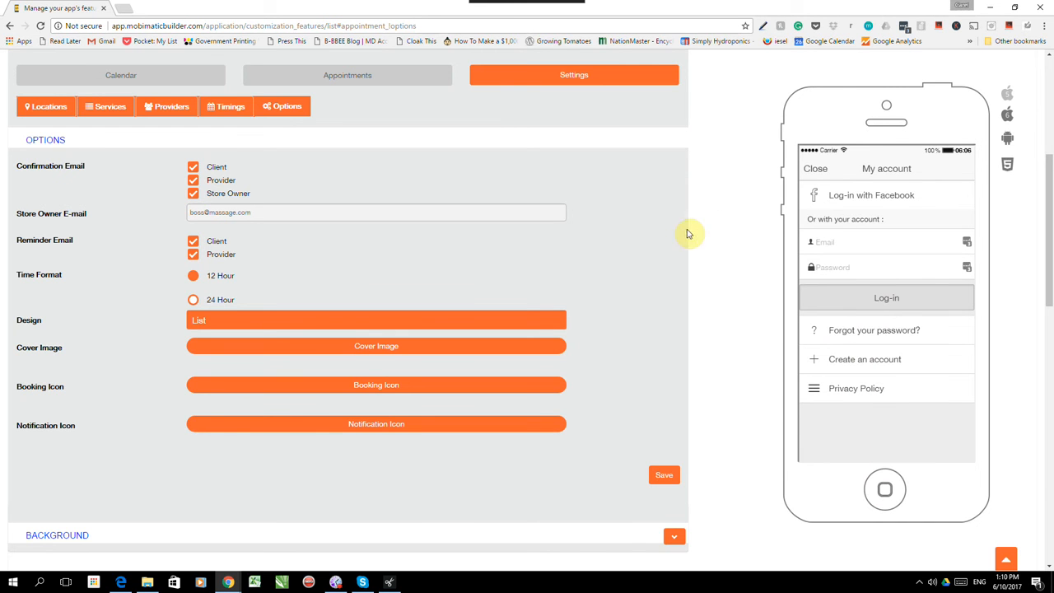
# - Return to the top of the page and show the Calendar section
pyautogui.scroll(2, 607, 302)
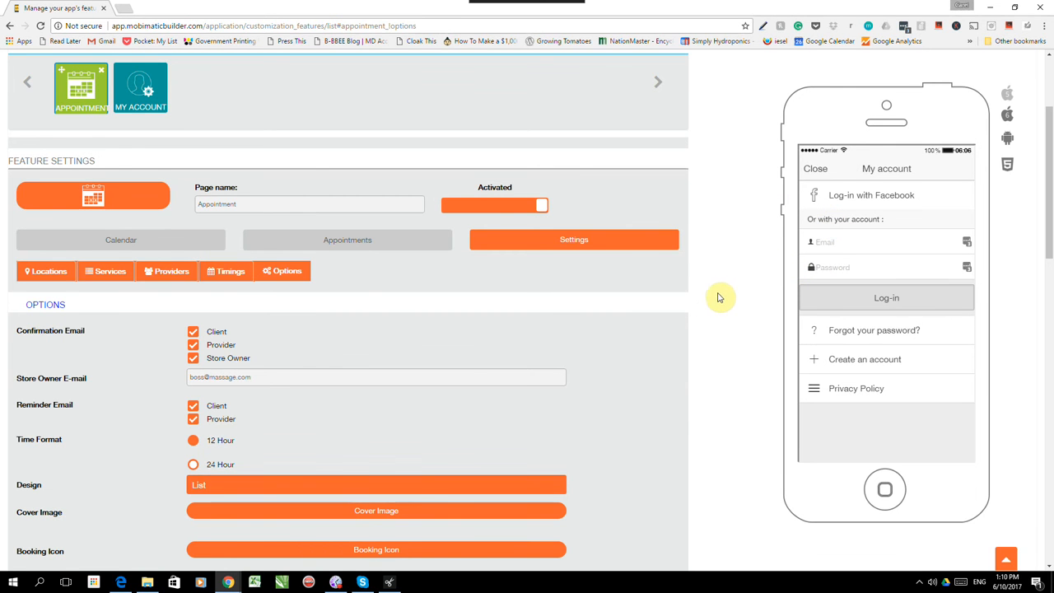
pyautogui.scroll(3, 721, 324)
pyautogui.scroll(1, 723, 324)
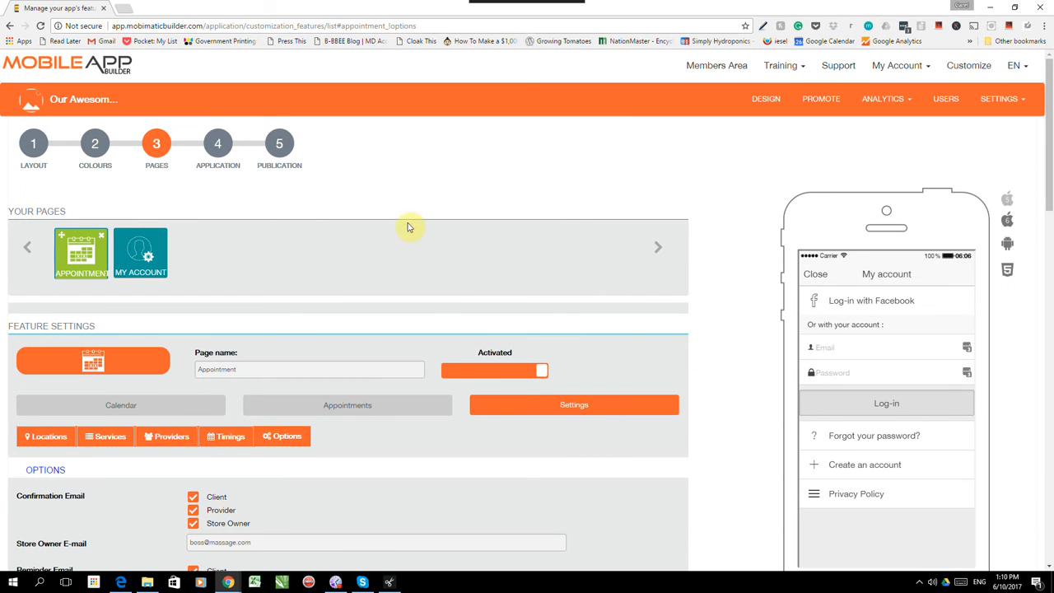
pyautogui.click(121, 408)
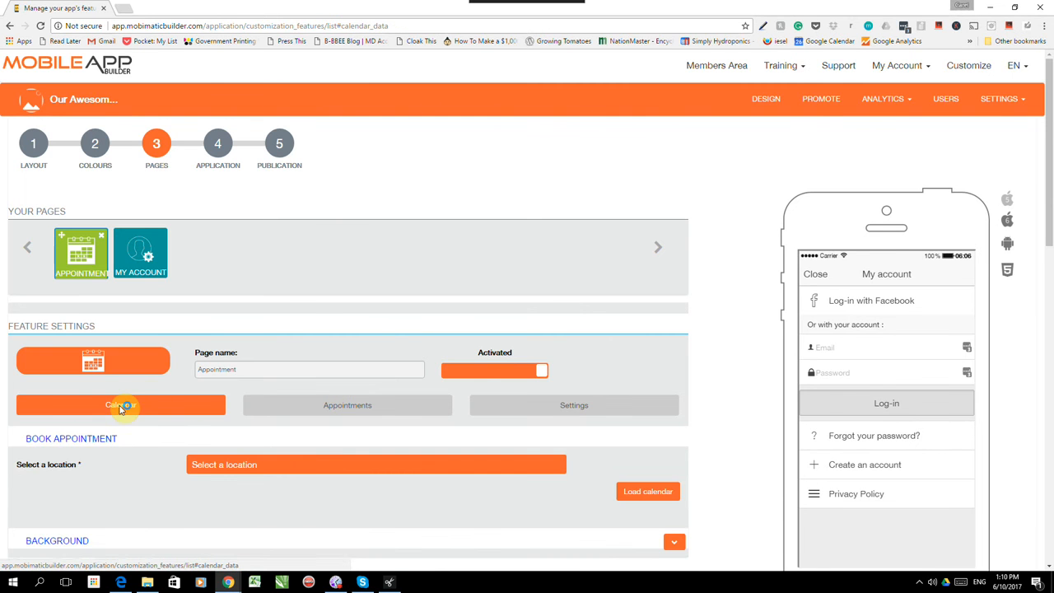
# - Load the weekly calendar for the Miami location and the new provider
pyautogui.scroll(-1, 374, 279)
pyautogui.click(552, 354)
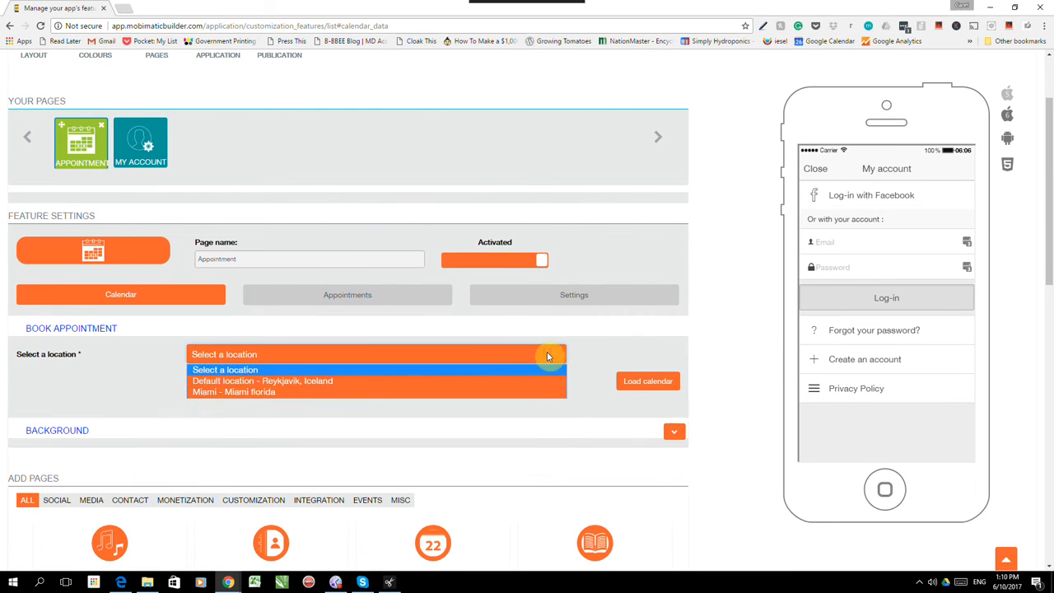
pyautogui.click(382, 392)
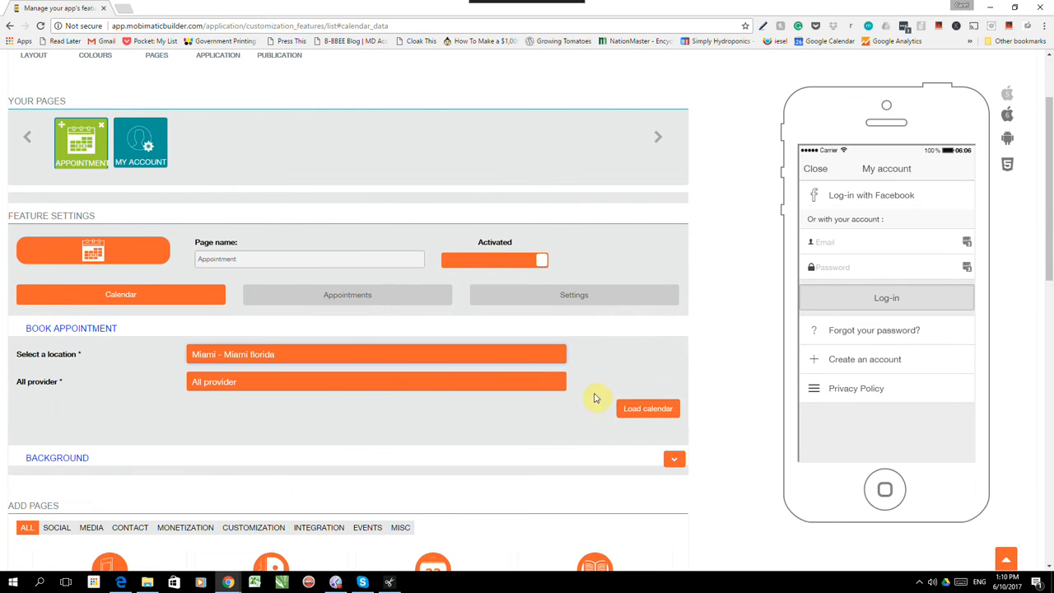
pyautogui.click(491, 382)
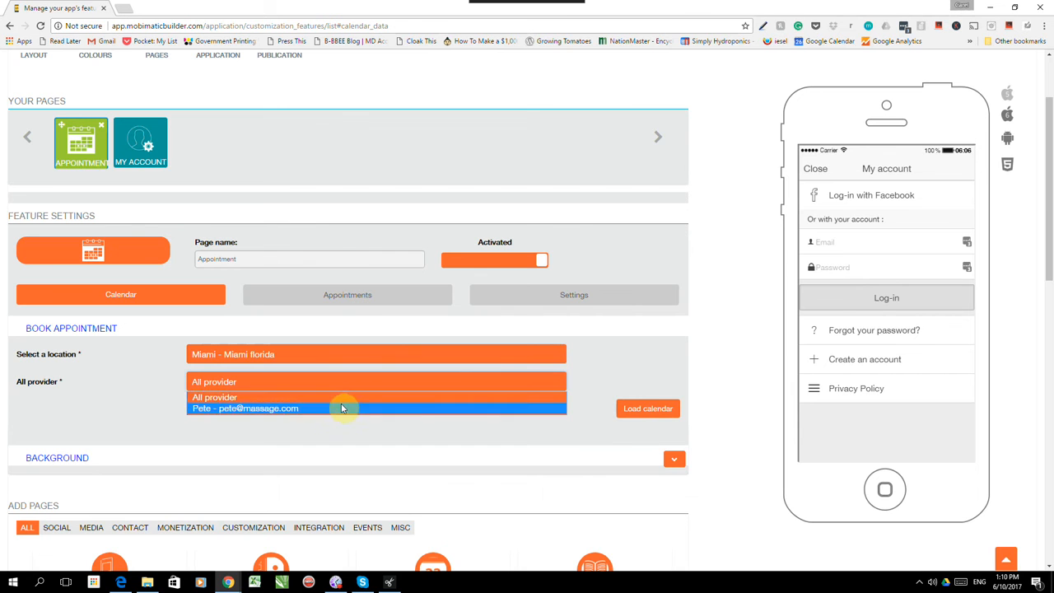
pyautogui.click(339, 406)
pyautogui.click(624, 410)
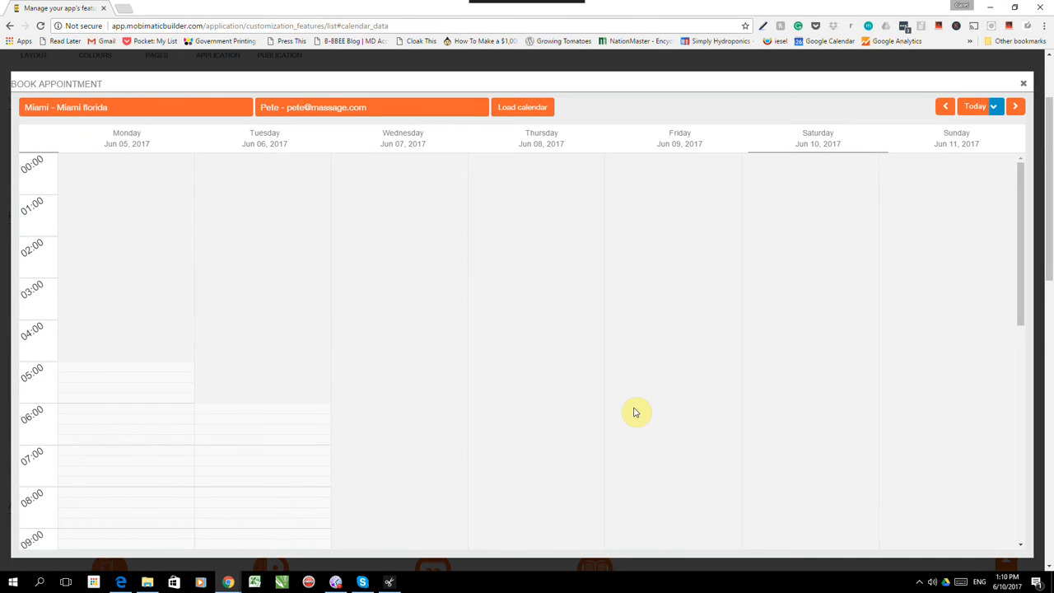
# - Scroll through the hours of the June 5–11, 2017 weekly calendar
pyautogui.scroll(-7, 205, 249)
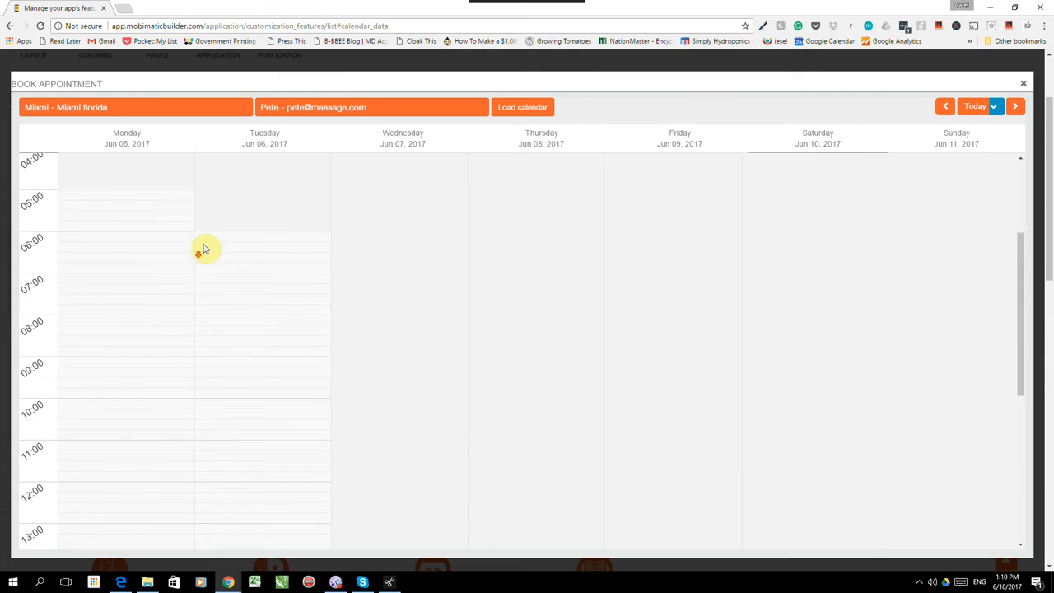
pyautogui.scroll(7, 205, 250)
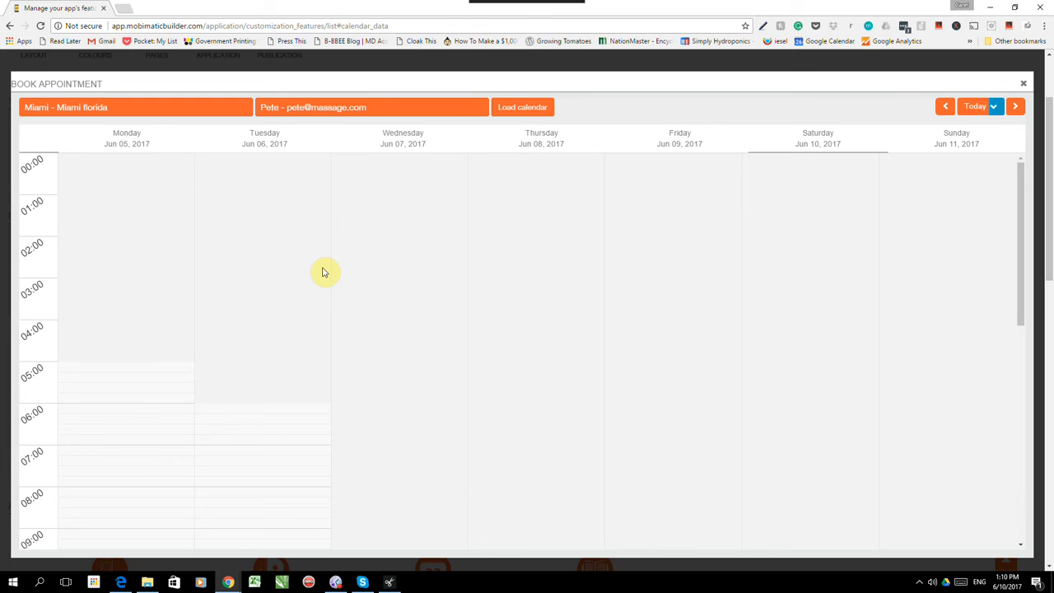
pyautogui.scroll(-2, 247, 230)
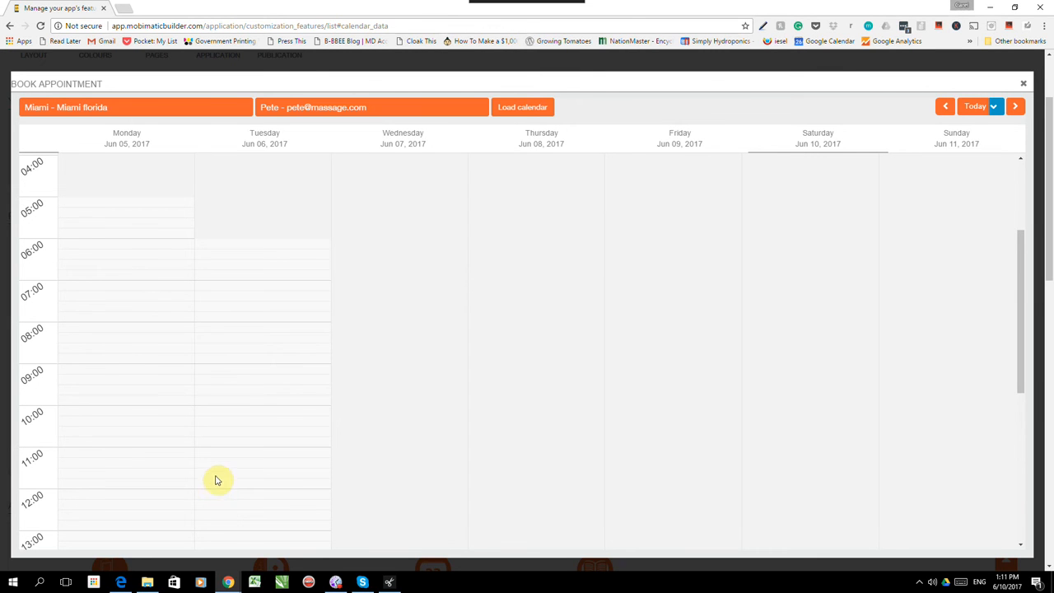
pyautogui.scroll(1, 314, 307)
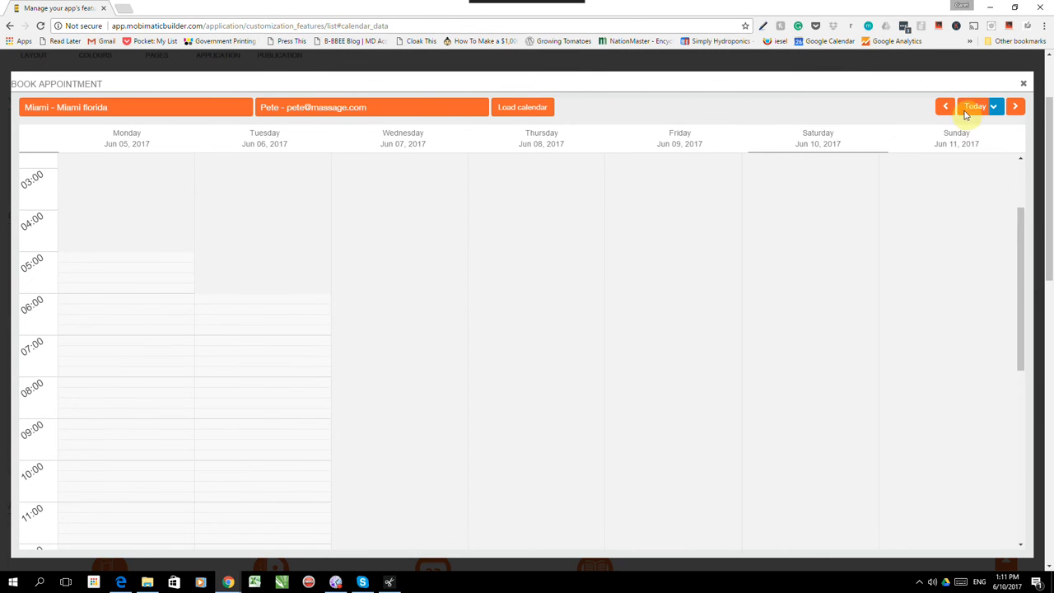
# - Close the weekly calendar and view the still-empty list of booked appointments
pyautogui.click(1024, 85)
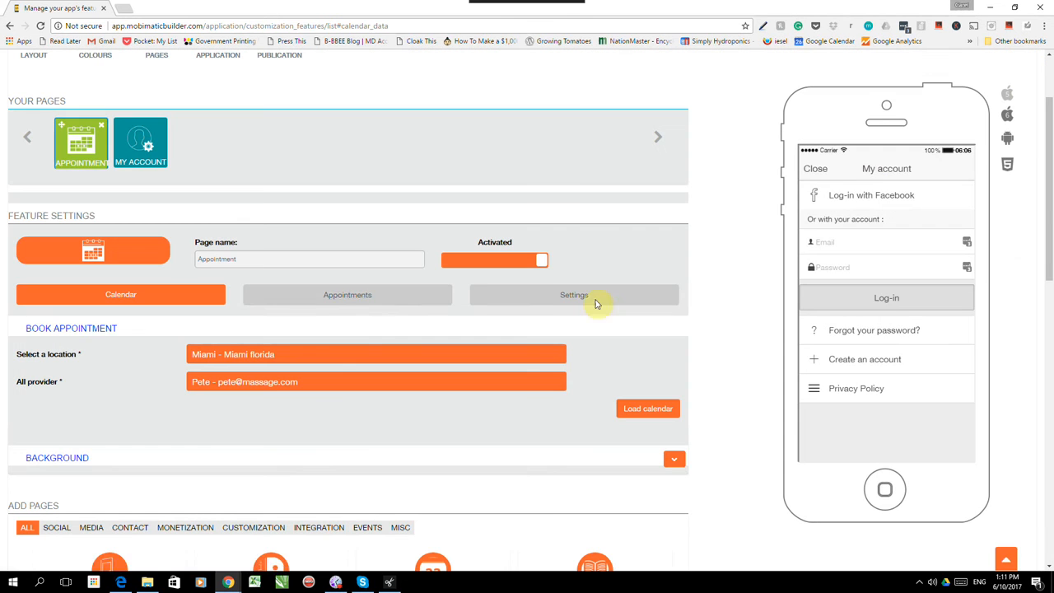
pyautogui.click(346, 296)
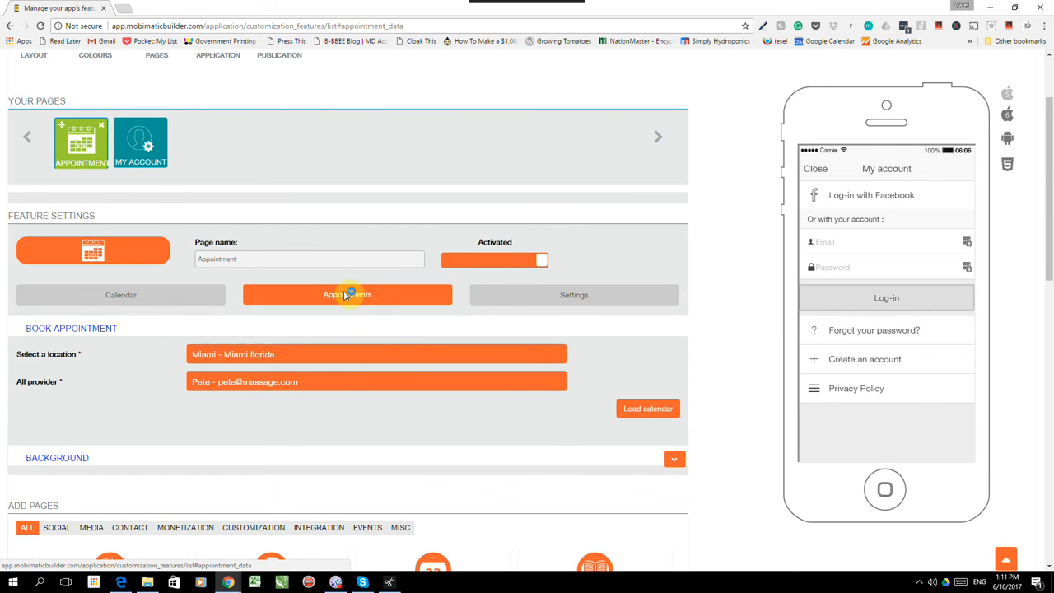
pyautogui.scroll(-2, 207, 321)
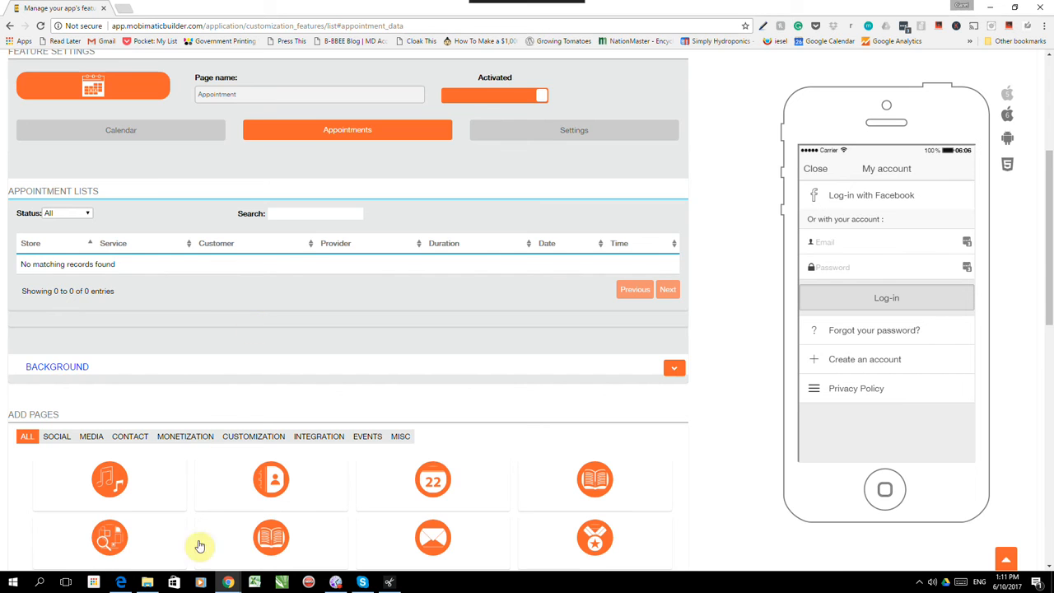
pyautogui.scroll(2, 262, 334)
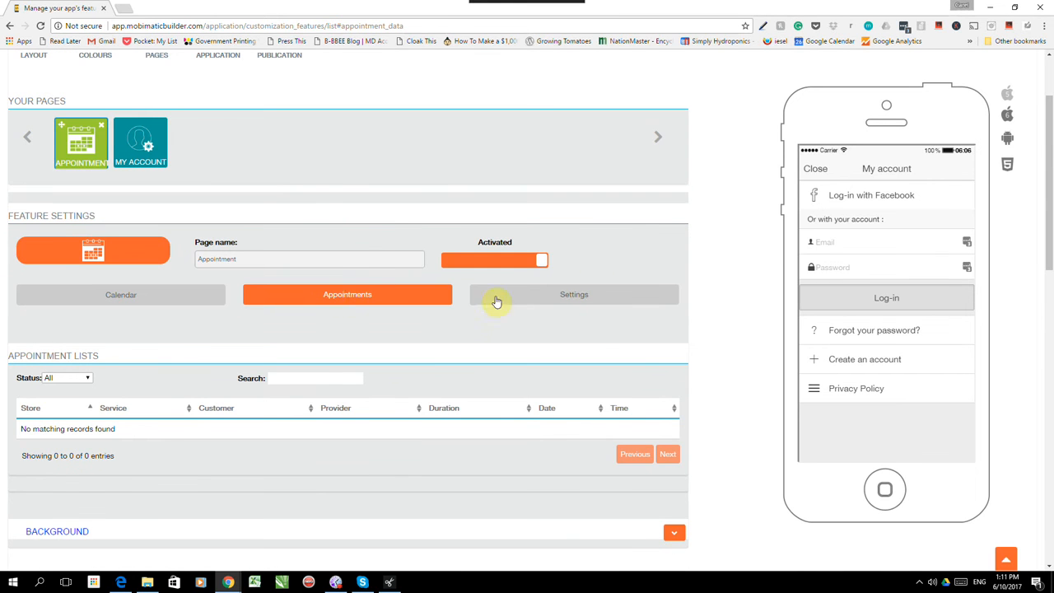